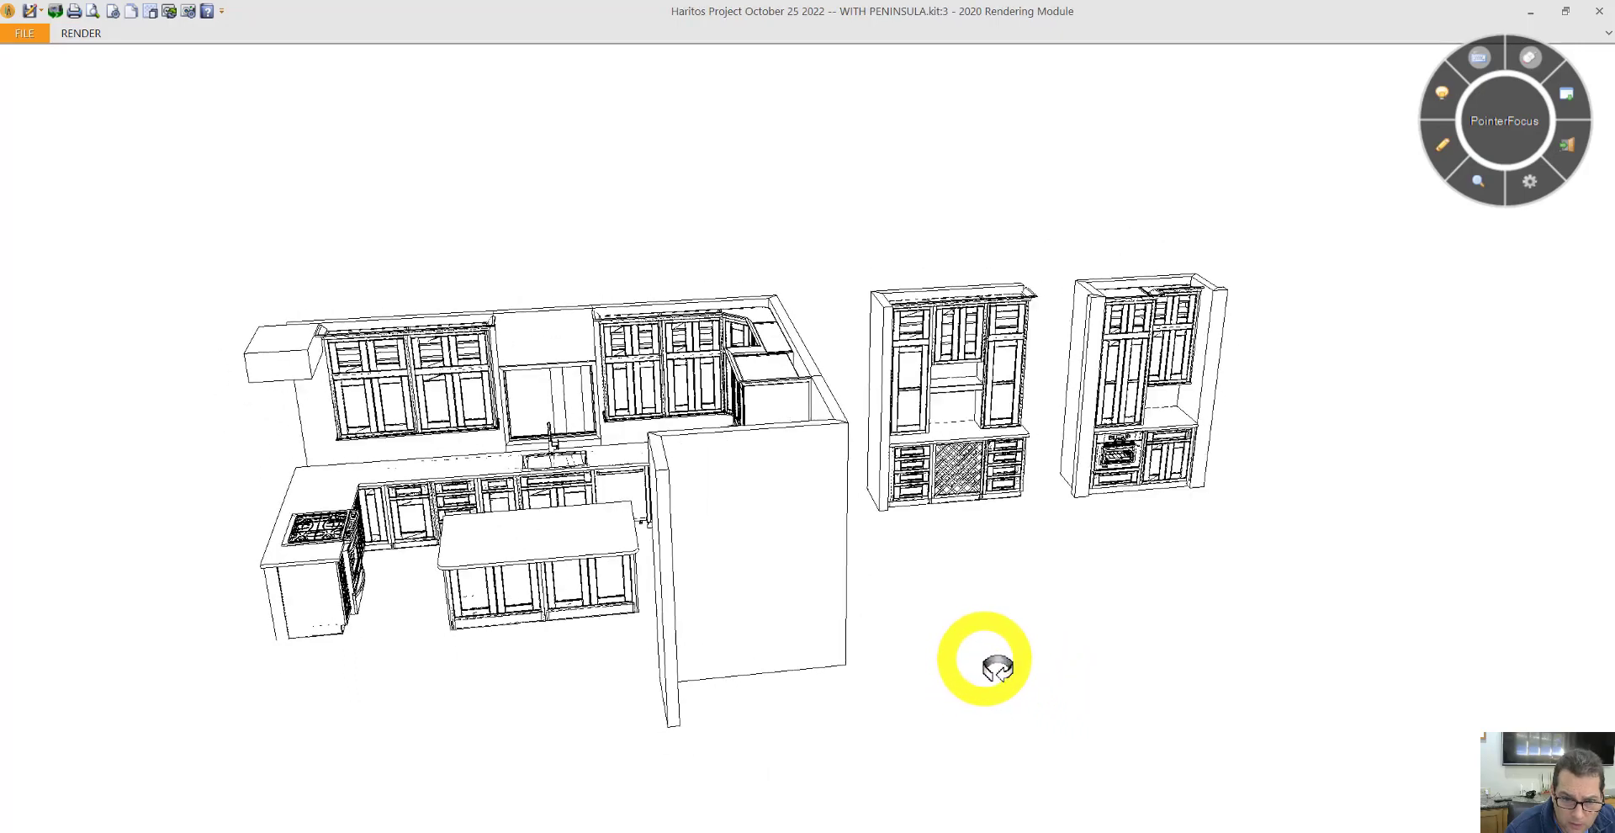
- Pan the kitchen sideways and orbit around the island to see it from the side
left_click_drag(873, 815, 879, 742)
scroll(690, 683, "up", 4)
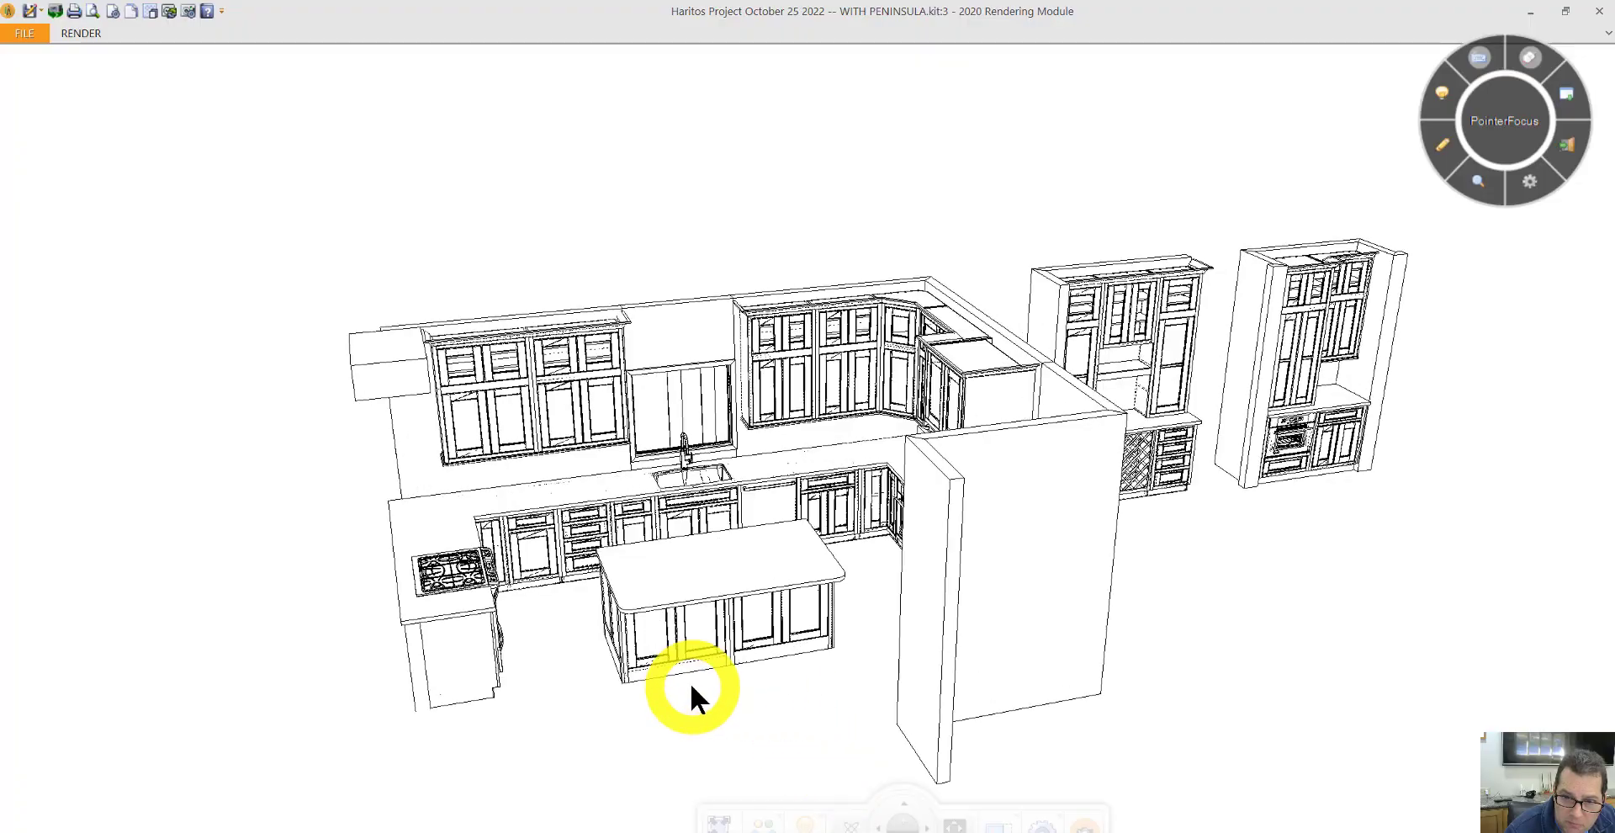
middle_click_drag(689, 683, 633, 731)
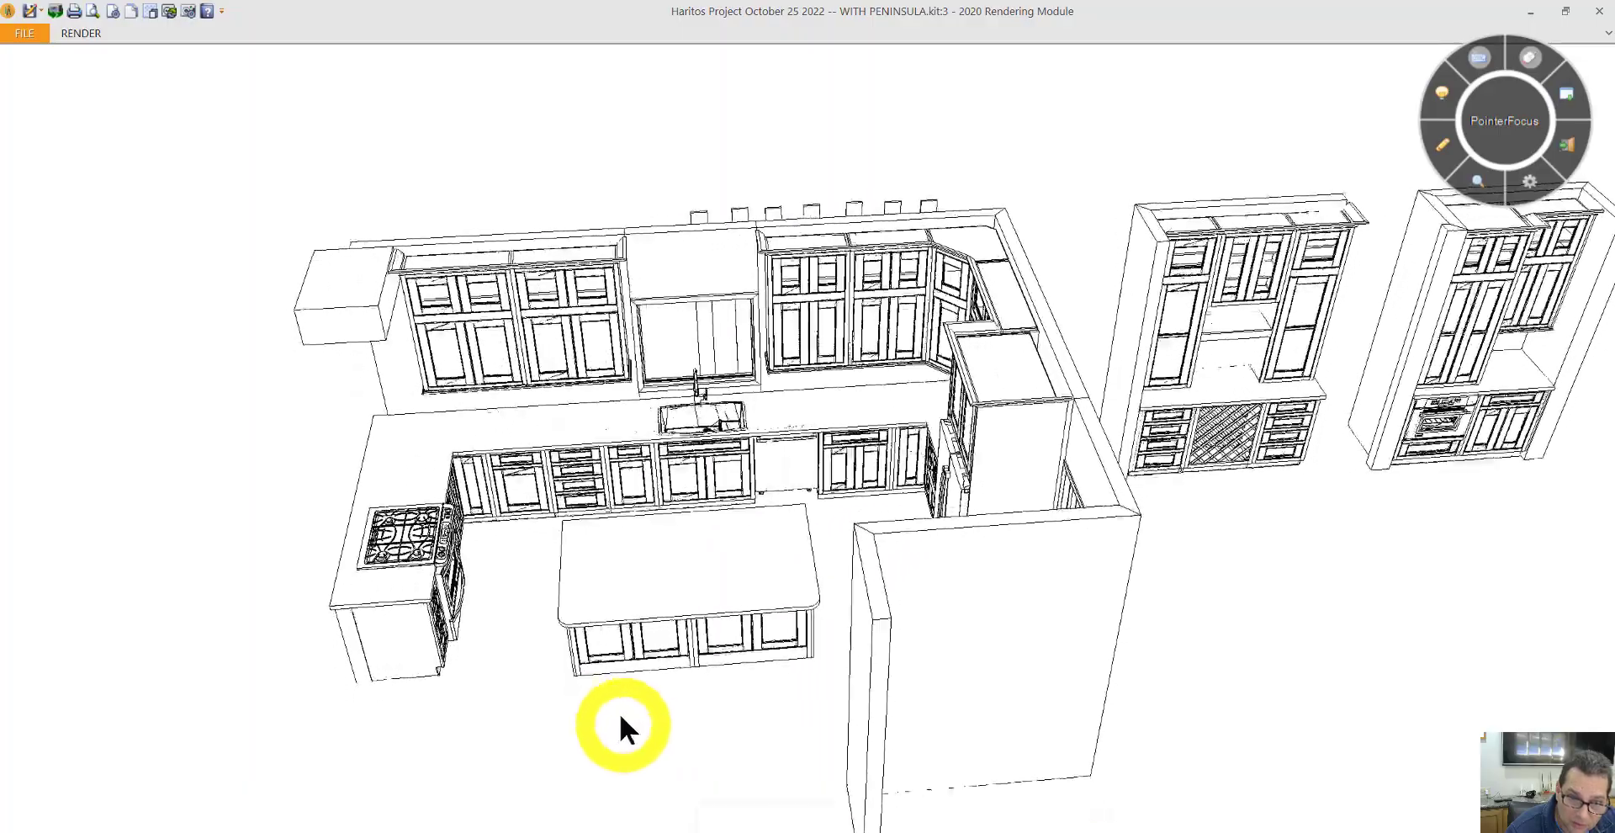
scroll(620, 715, "up", 5)
middle_click_drag(591, 650, 715, 745)
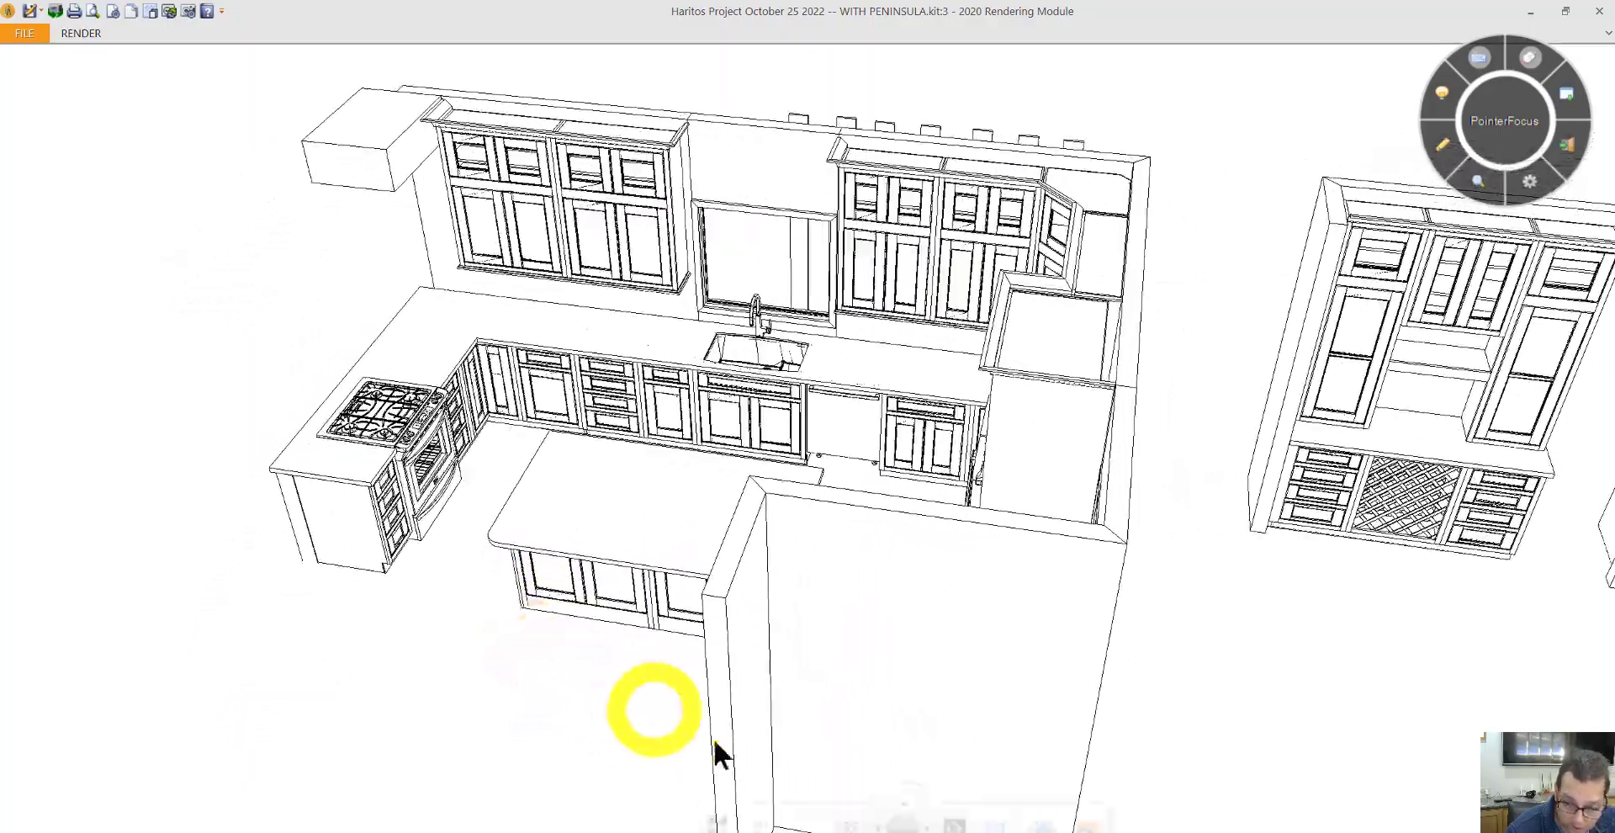
- Keep rotating and zooming, settling on a raised overview of the layout and both tall units
left_click(931, 827)
scroll(768, 661, "up", 4)
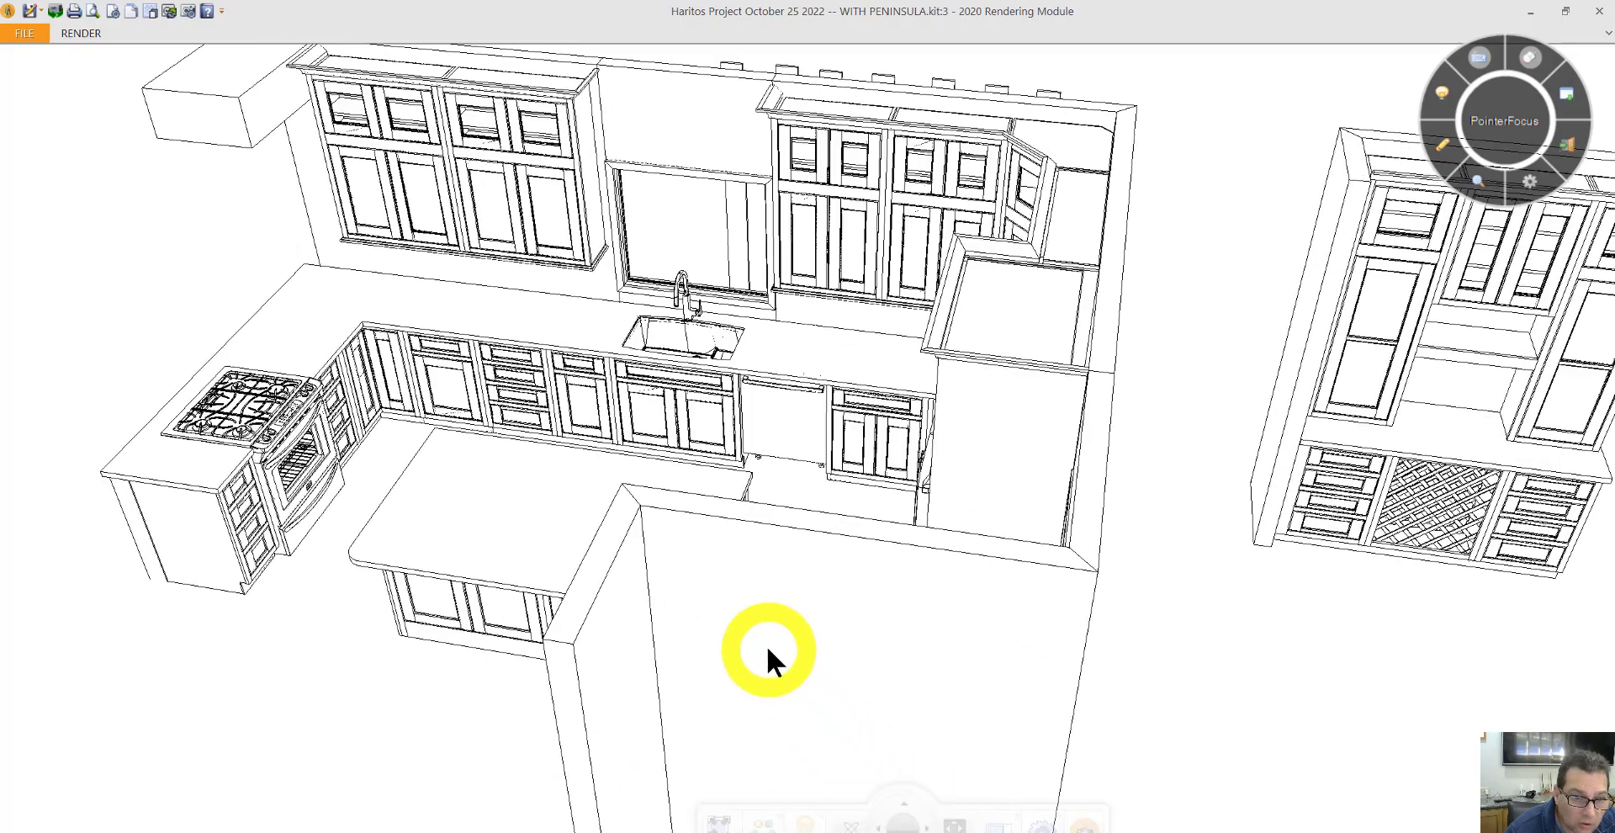
scroll(710, 592, "down", 1)
middle_click_drag(710, 593, 750, 559)
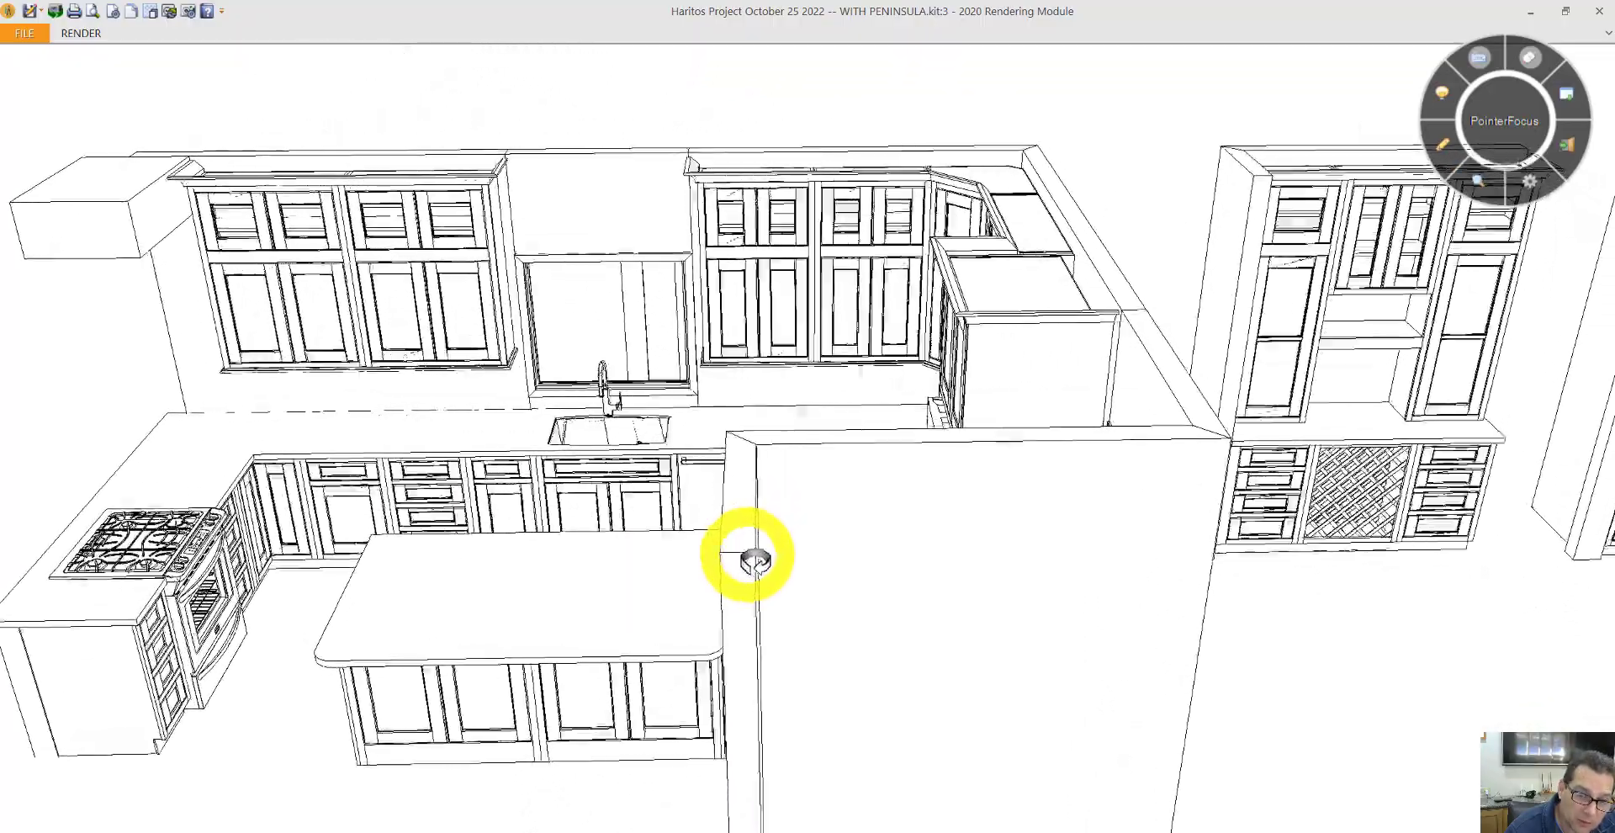
scroll(750, 559, "down", 1)
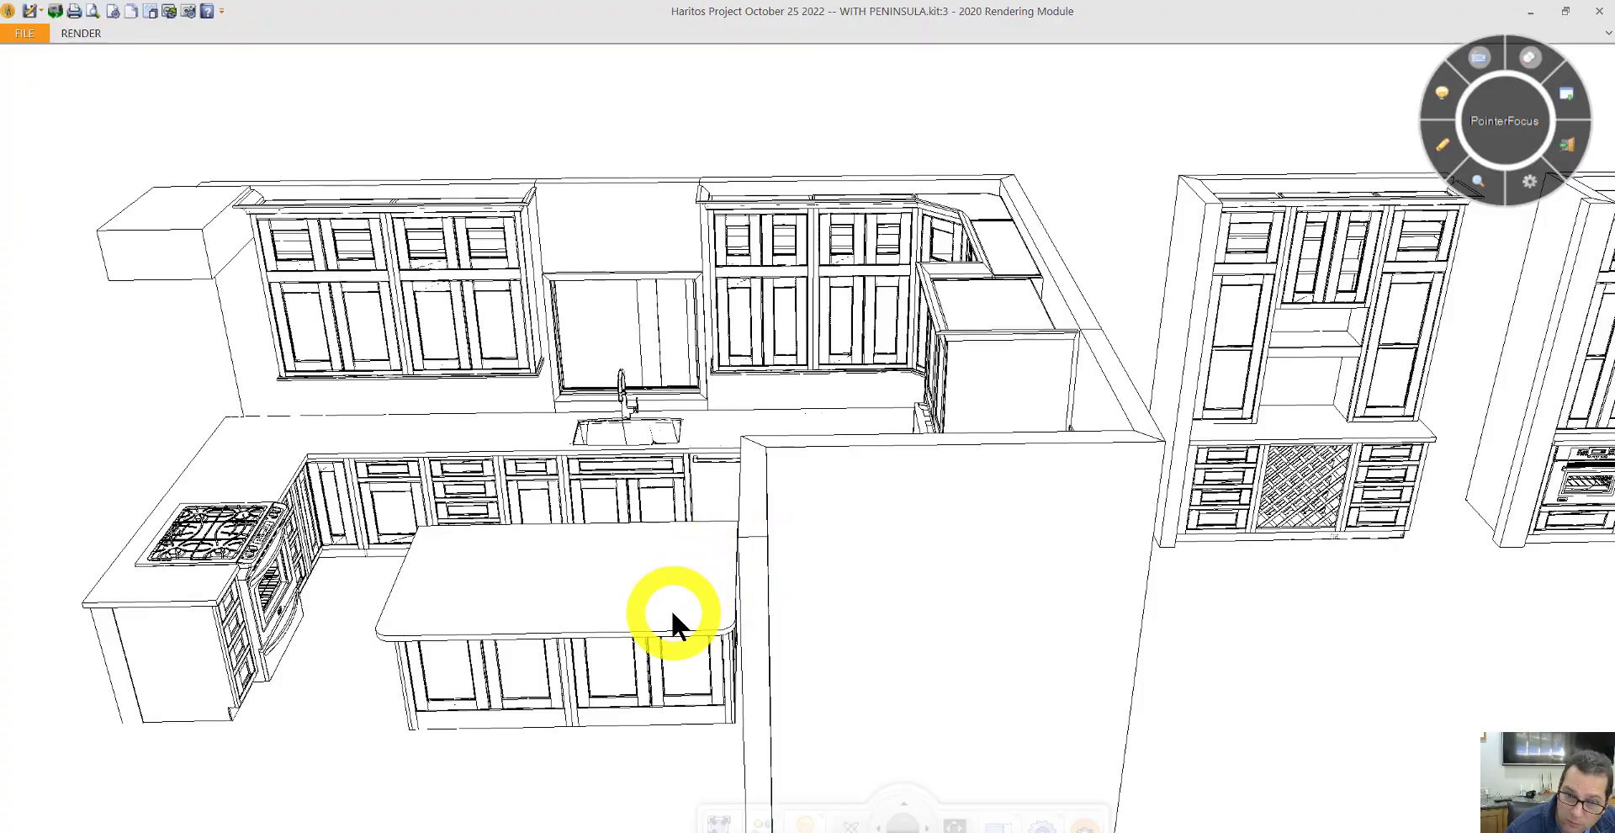
middle_click_drag(671, 610, 700, 711)
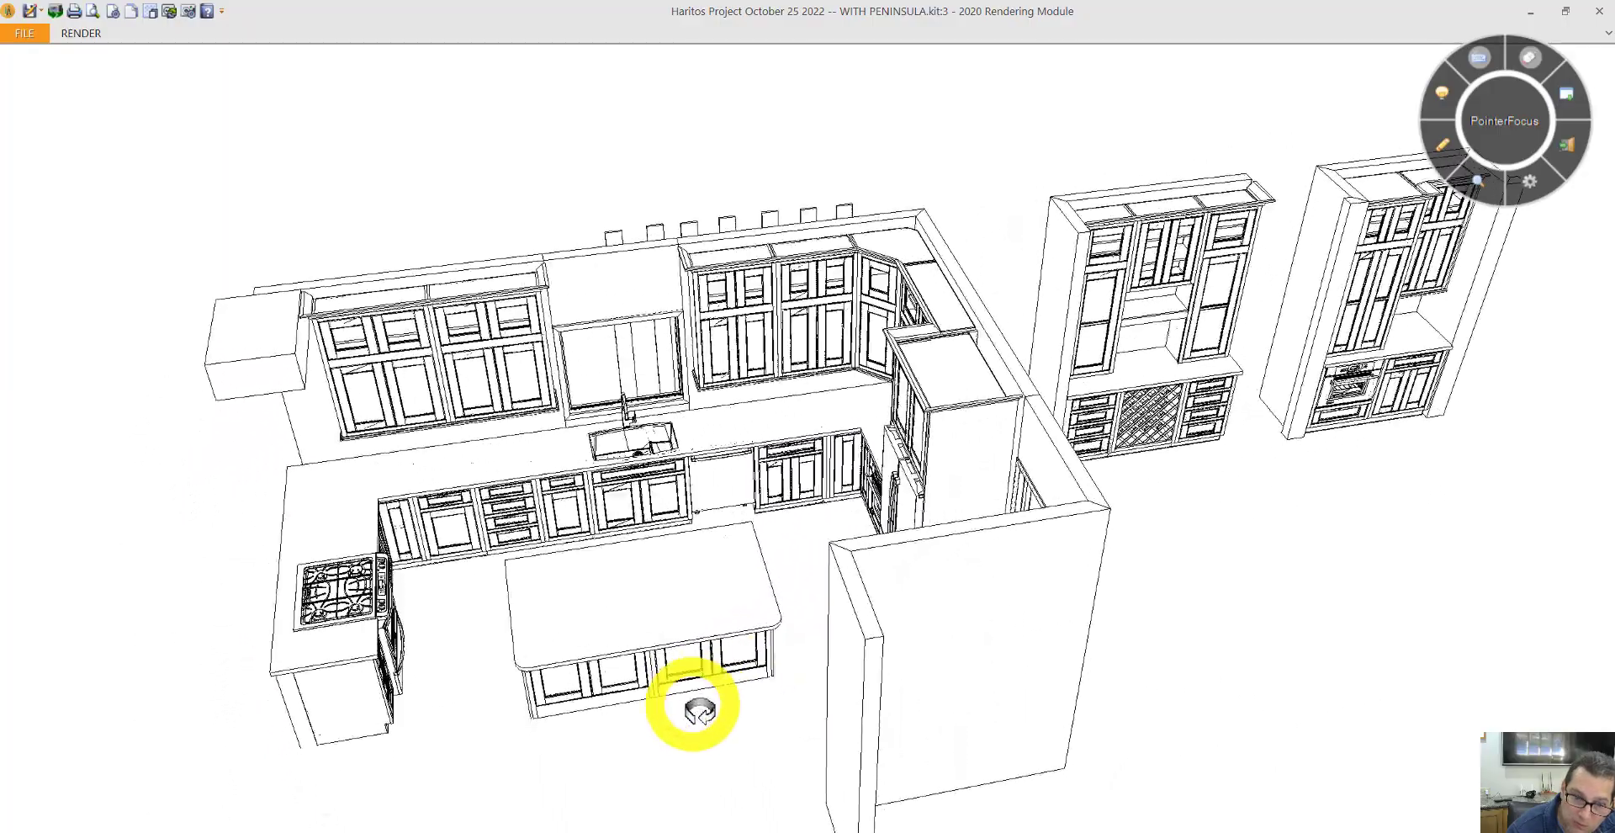
- Zoom in and orbit to centre the corner upper cabinets, wall oven and refrigerator
scroll(446, 555, "up", 2)
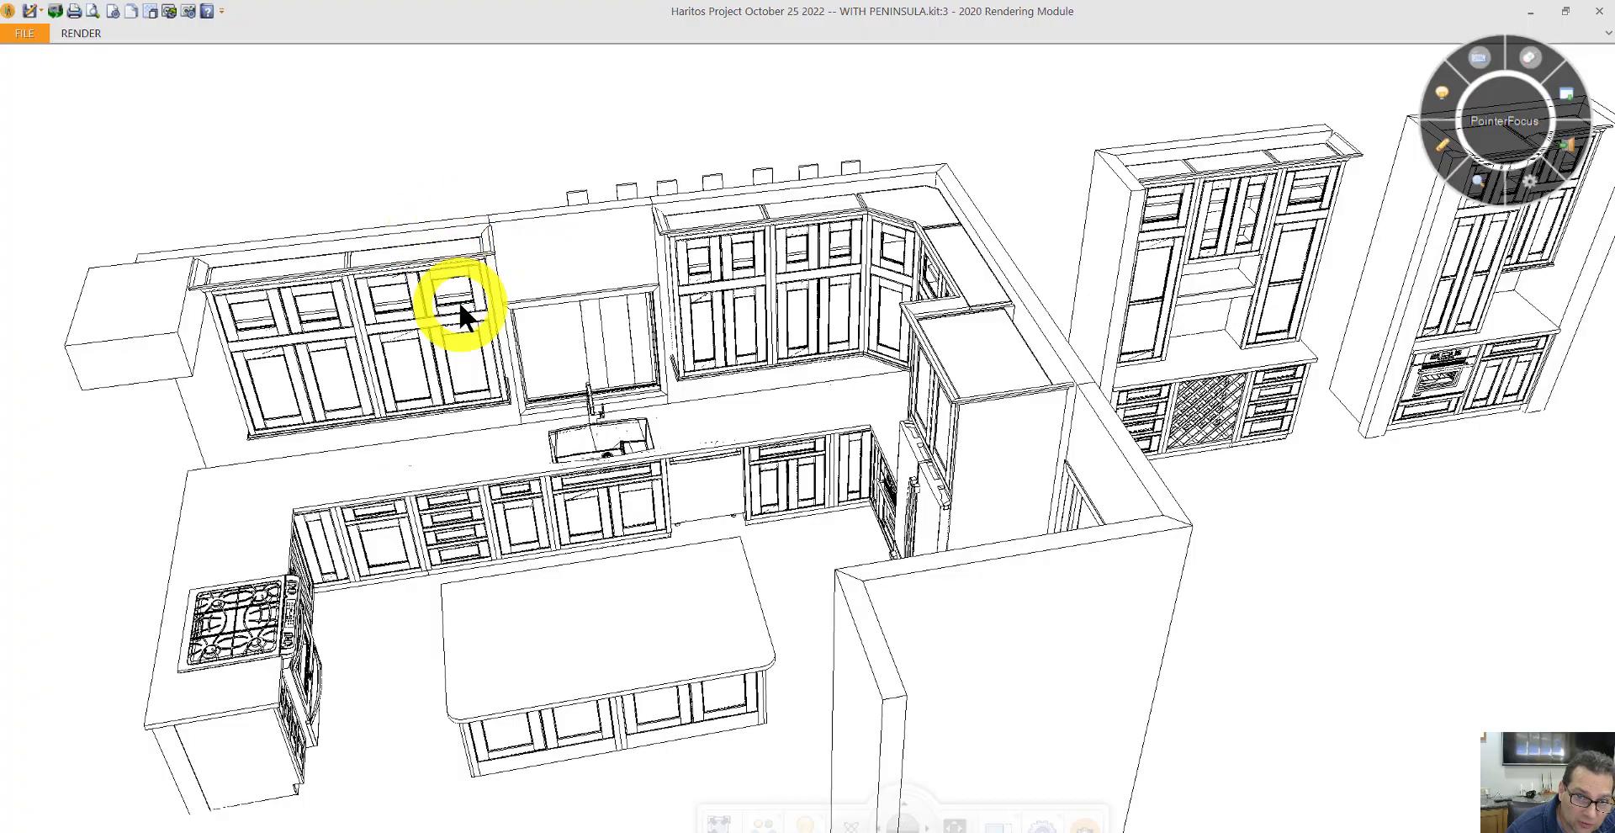
middle_click_drag(506, 382, 588, 371)
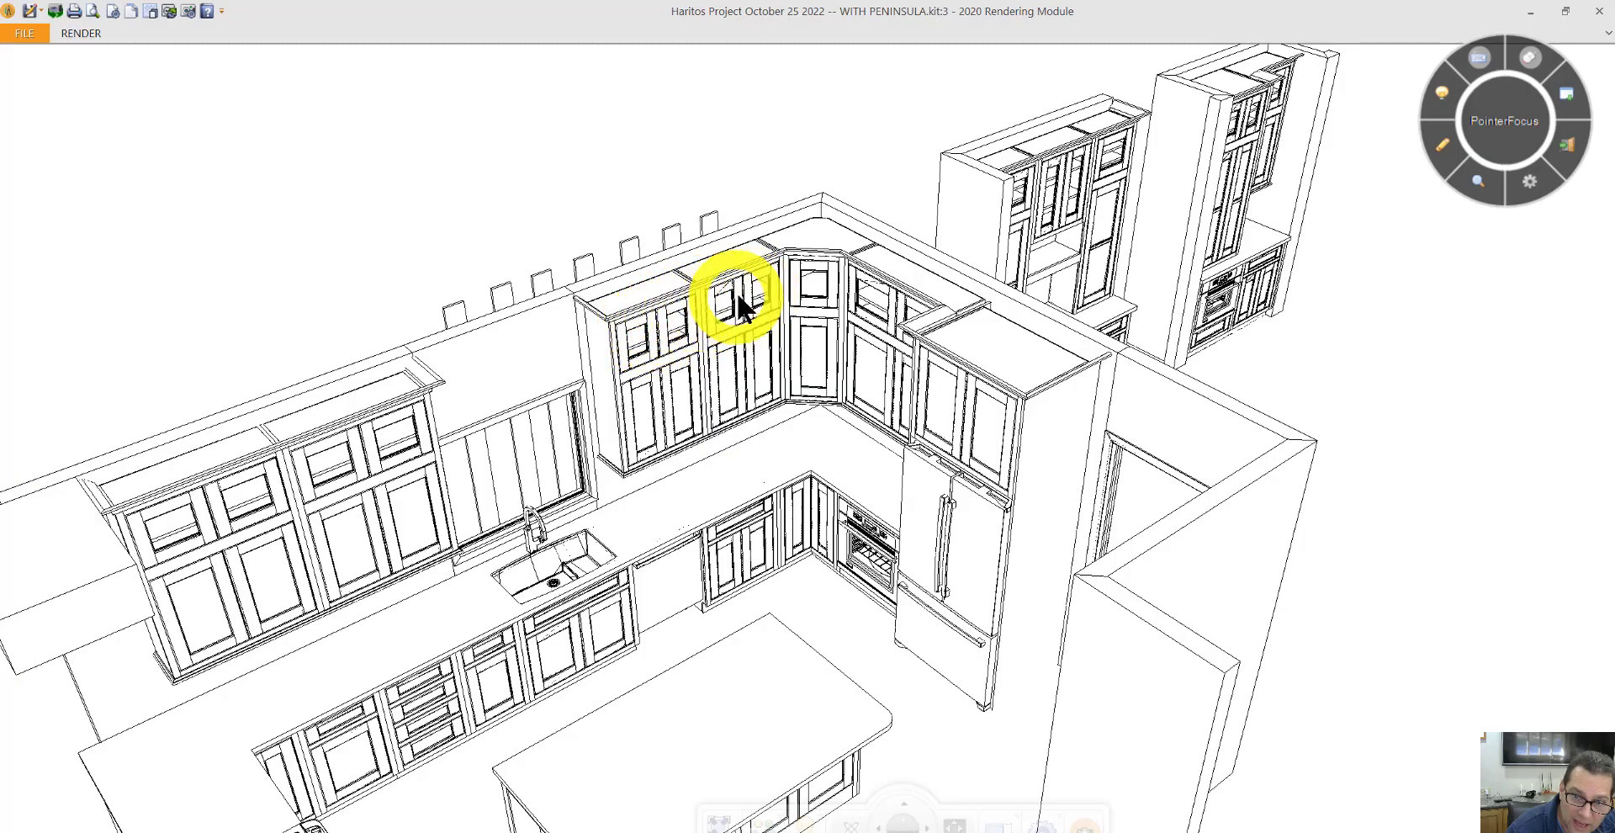
middle_click_drag(732, 395, 780, 387)
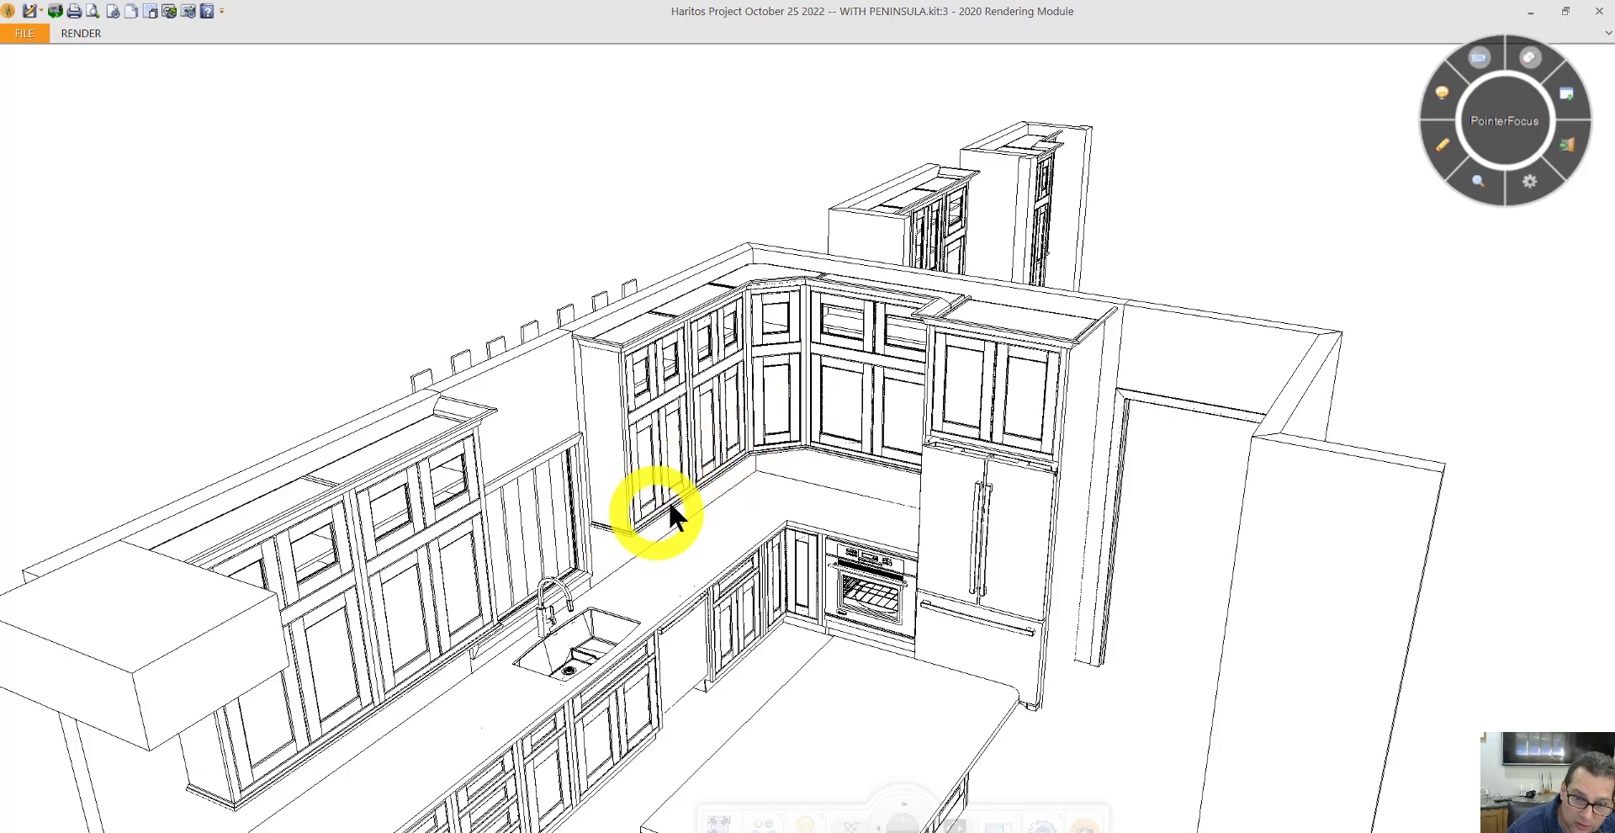
middle_click_drag(879, 402, 880, 396)
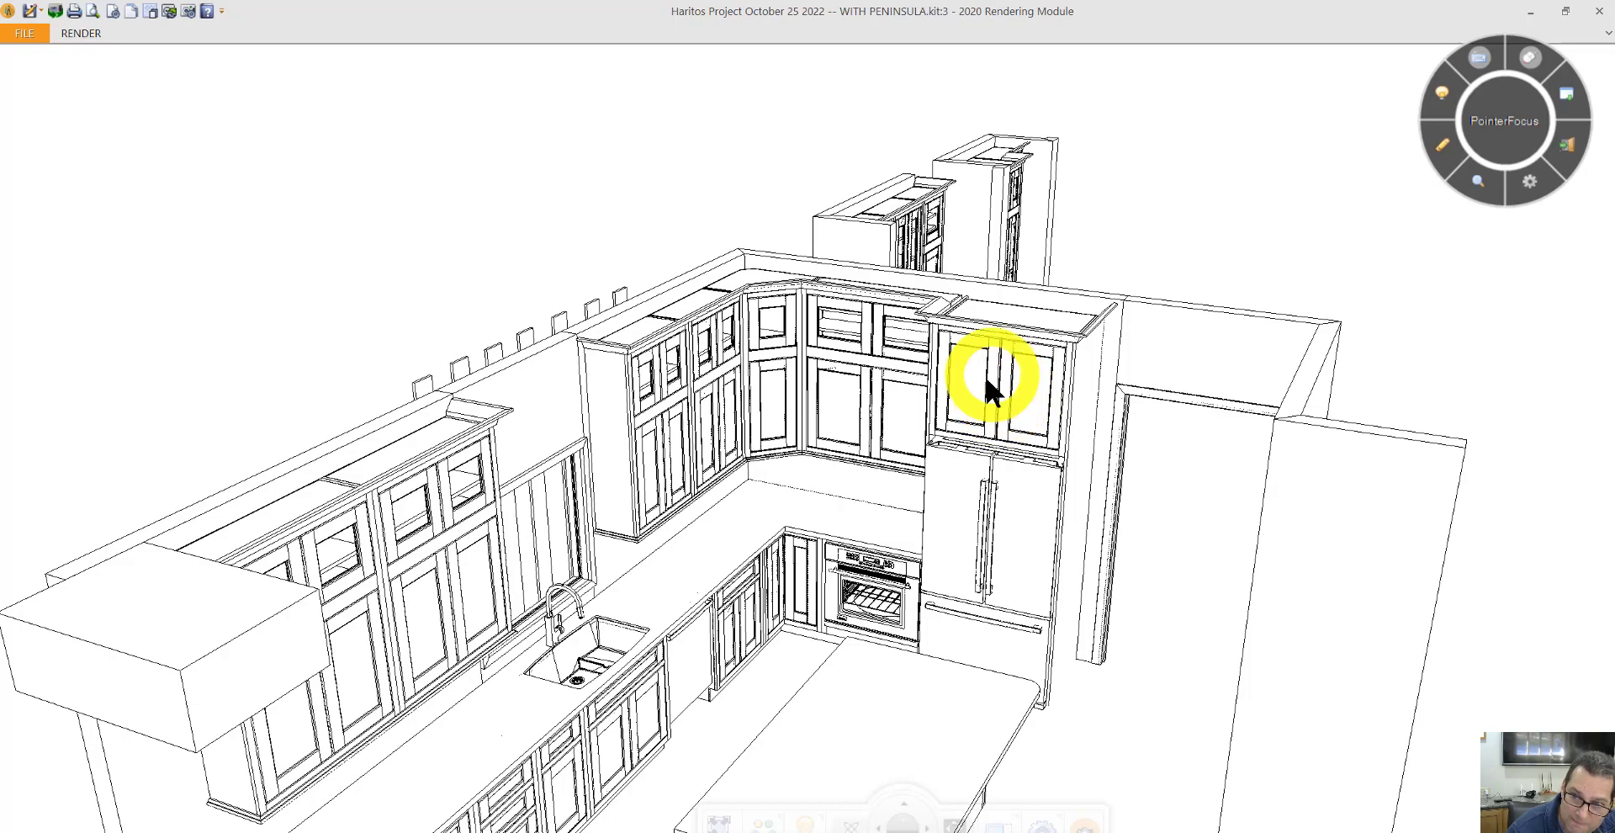
middle_click_drag(975, 425, 1007, 440)
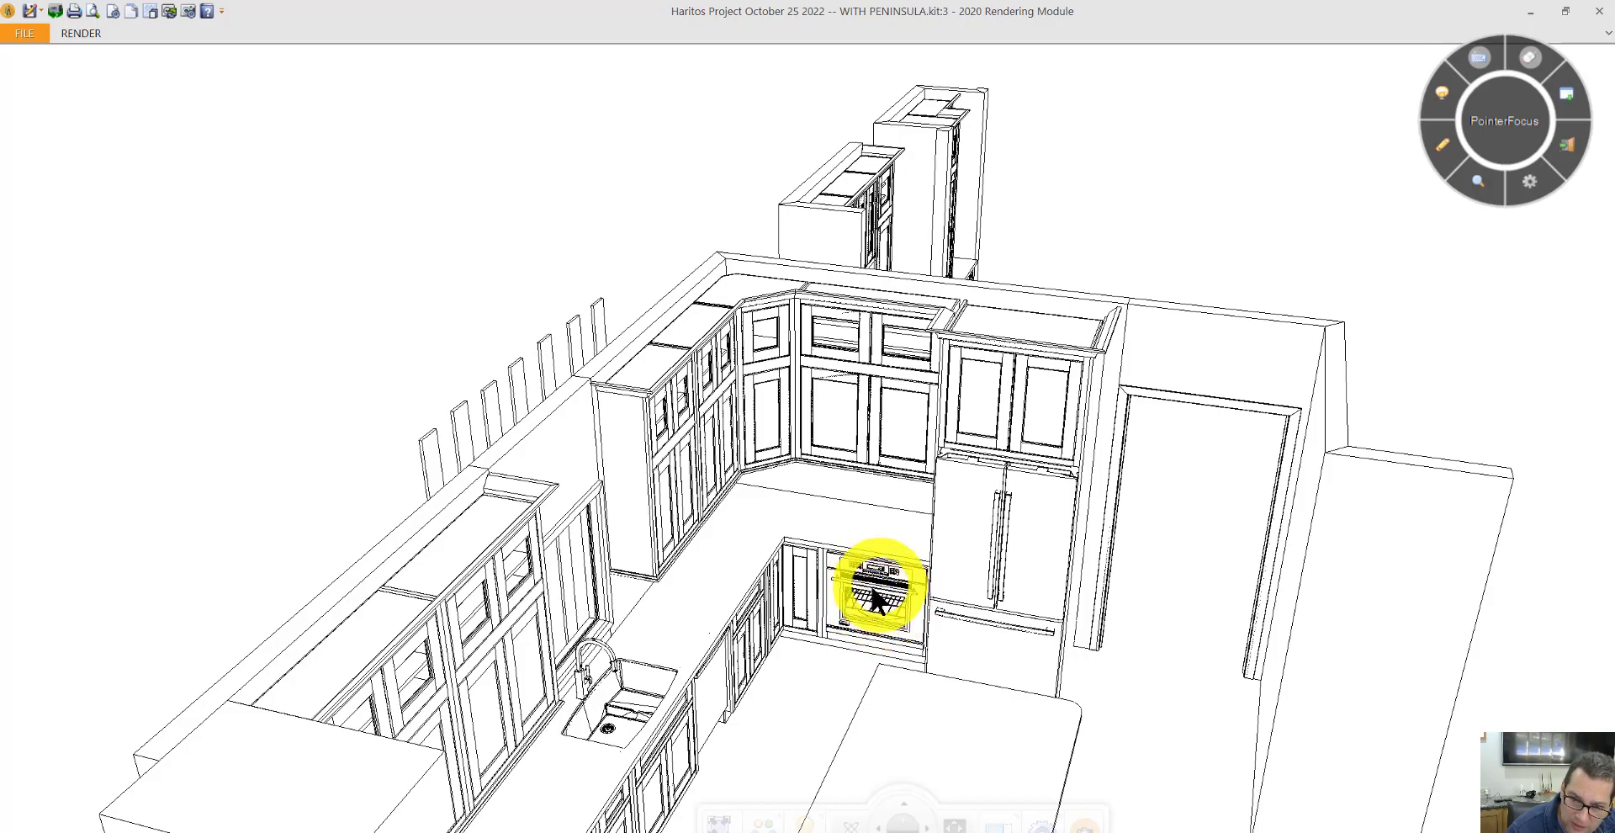
- Zoom out and tilt the view down over the counters, sink, gas range and island
scroll(841, 610, "up", 3)
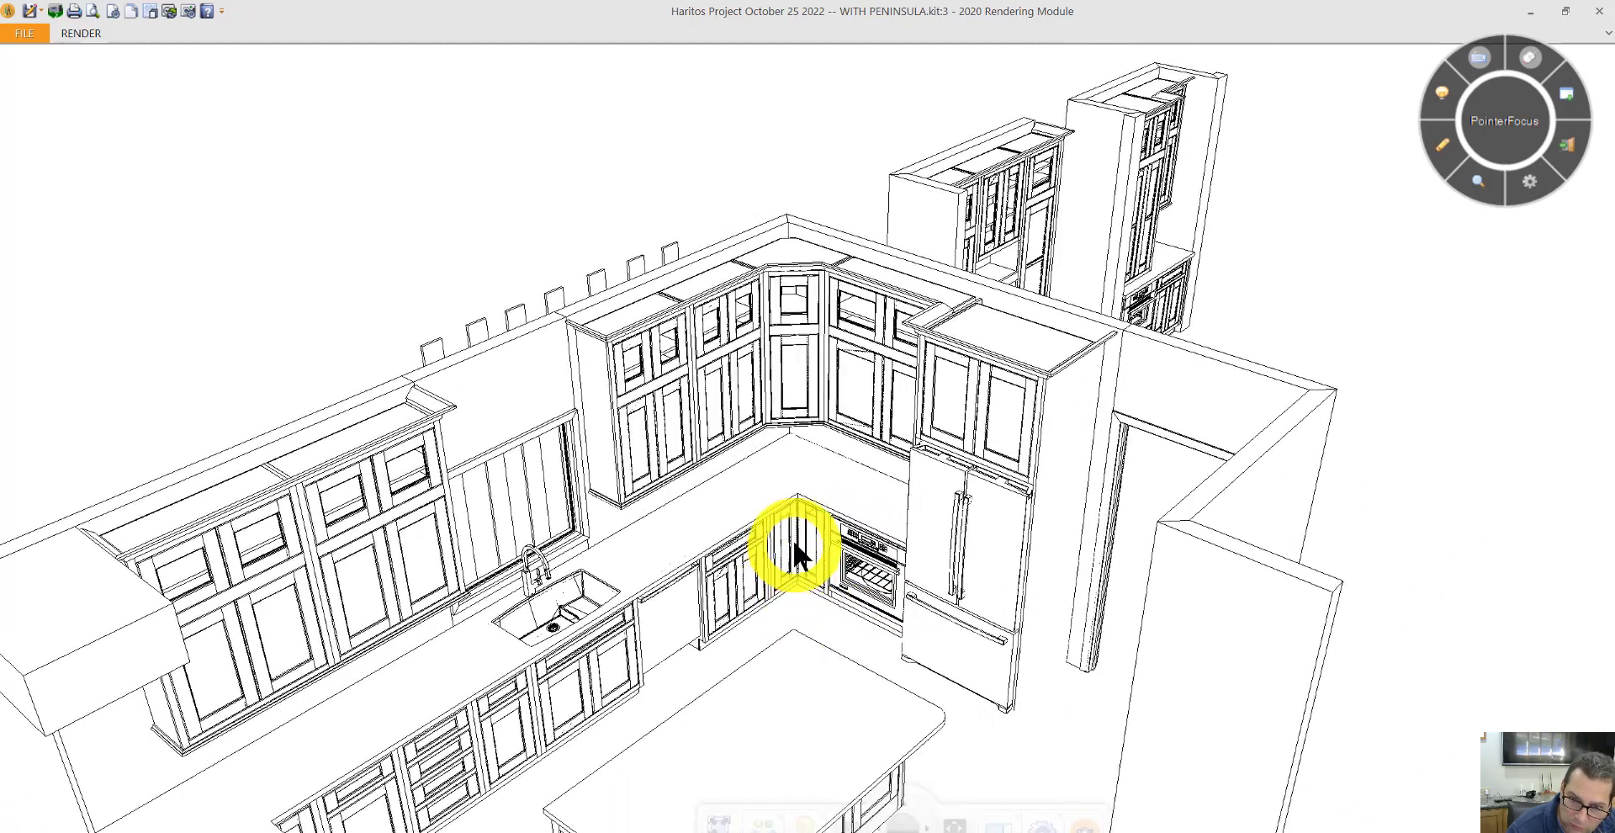
middle_click_drag(792, 538, 701, 569)
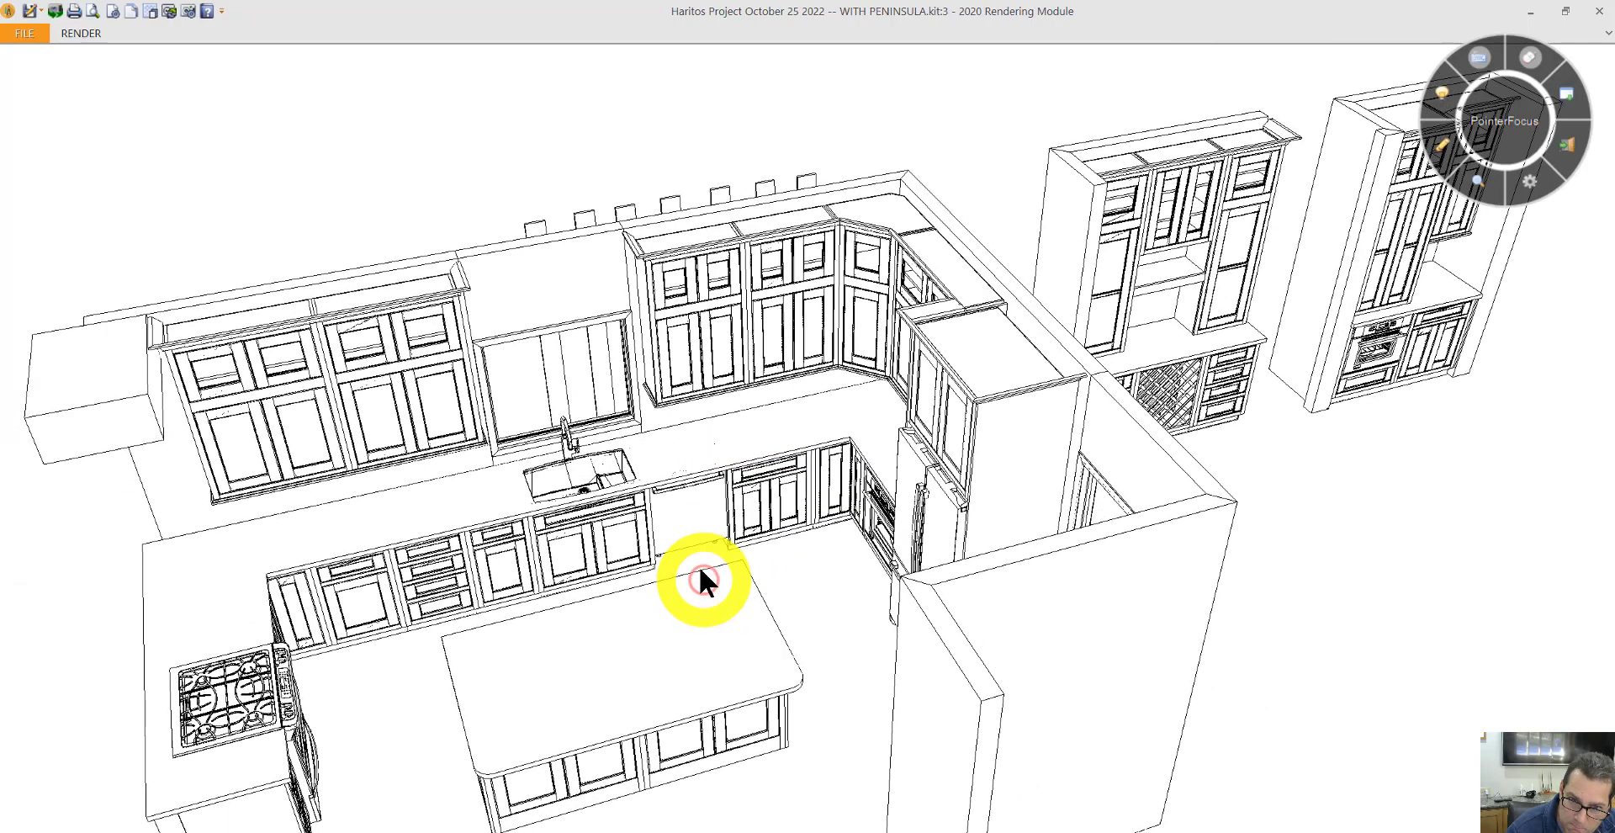
middle_click_drag(696, 519, 692, 548)
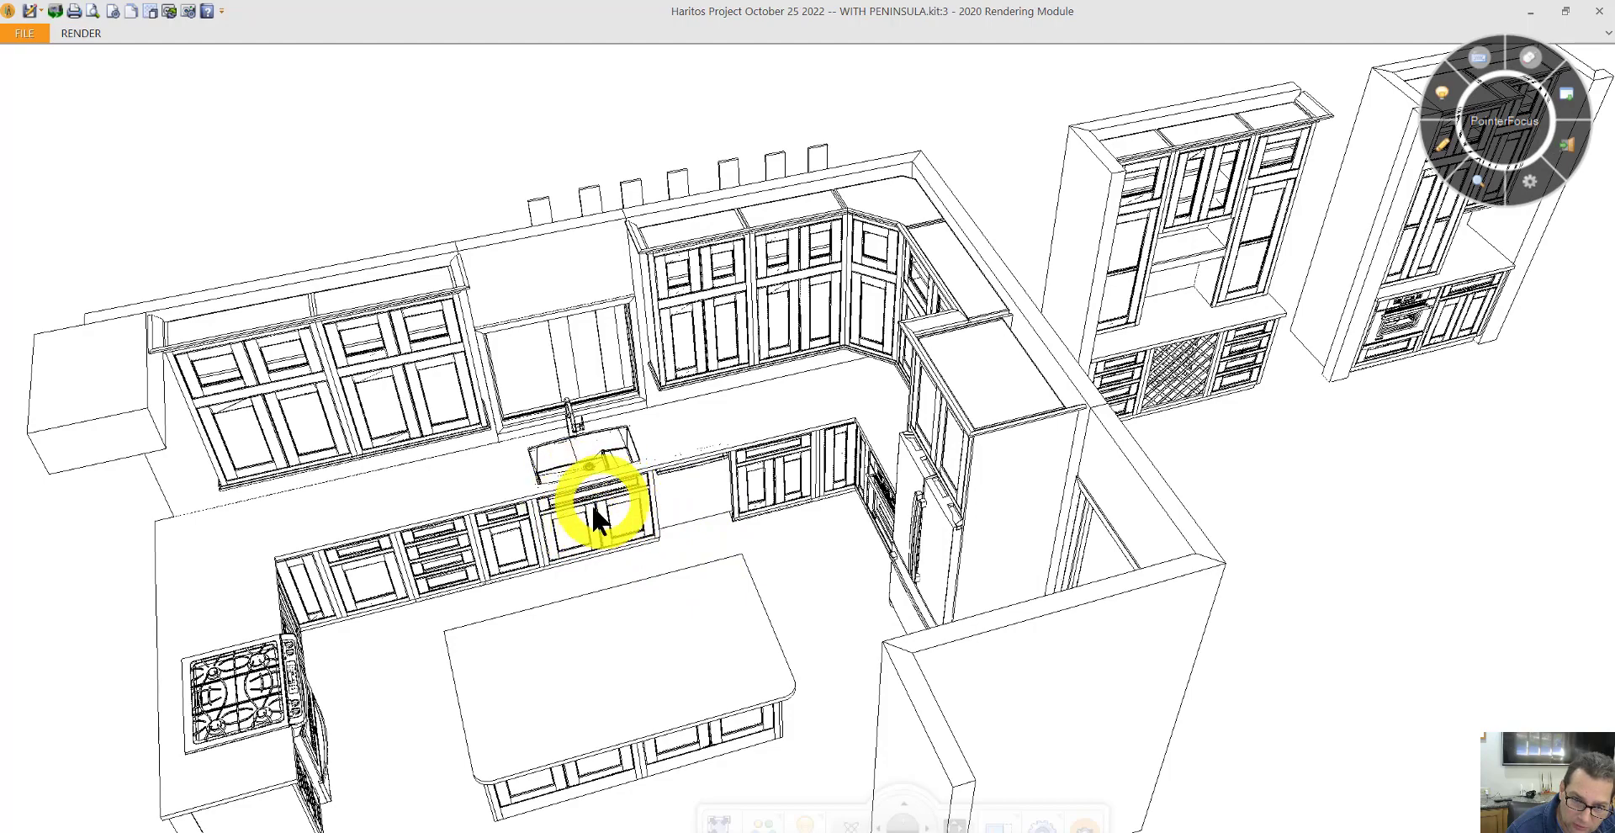
middle_click_drag(595, 499, 403, 415)
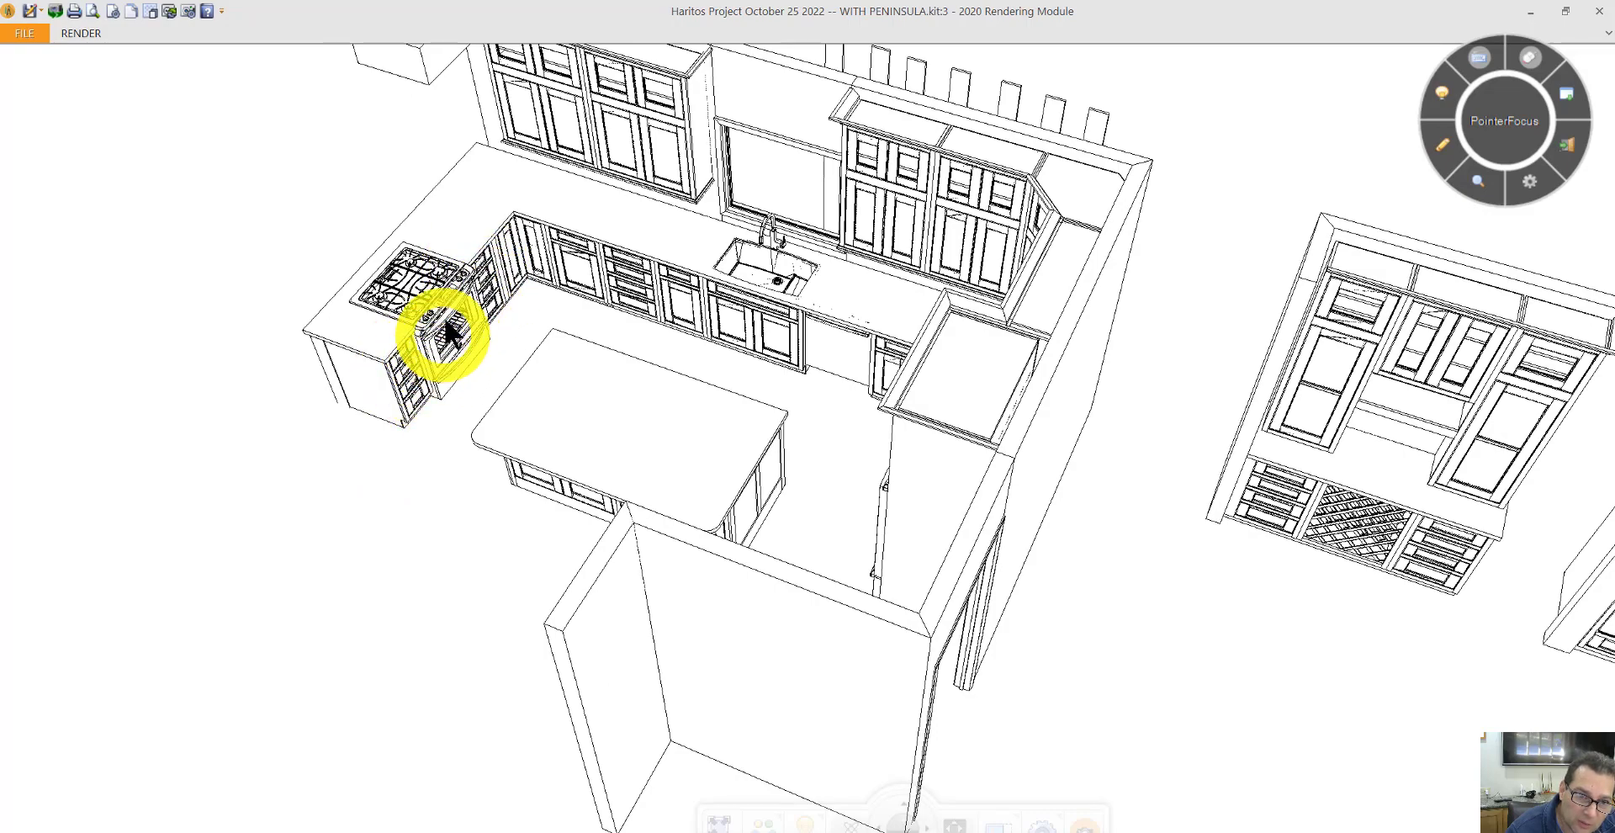
- Orbit beneath the upper cabinets, then around outside the walls beside the wine-rack cabinet
middle_click_drag(436, 328, 638, 359)
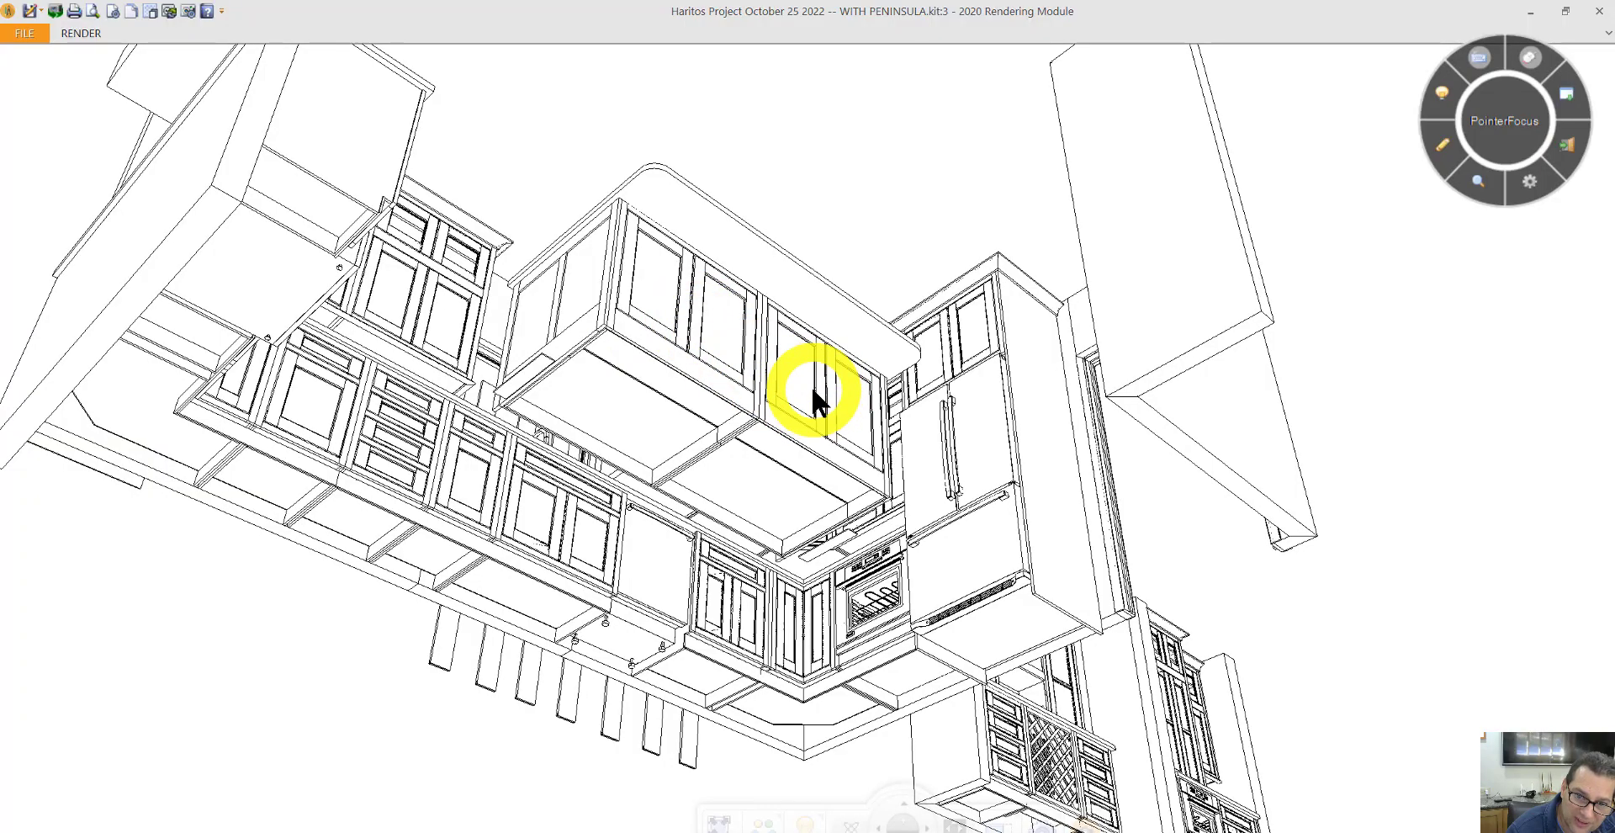
middle_click_drag(584, 422, 830, 467)
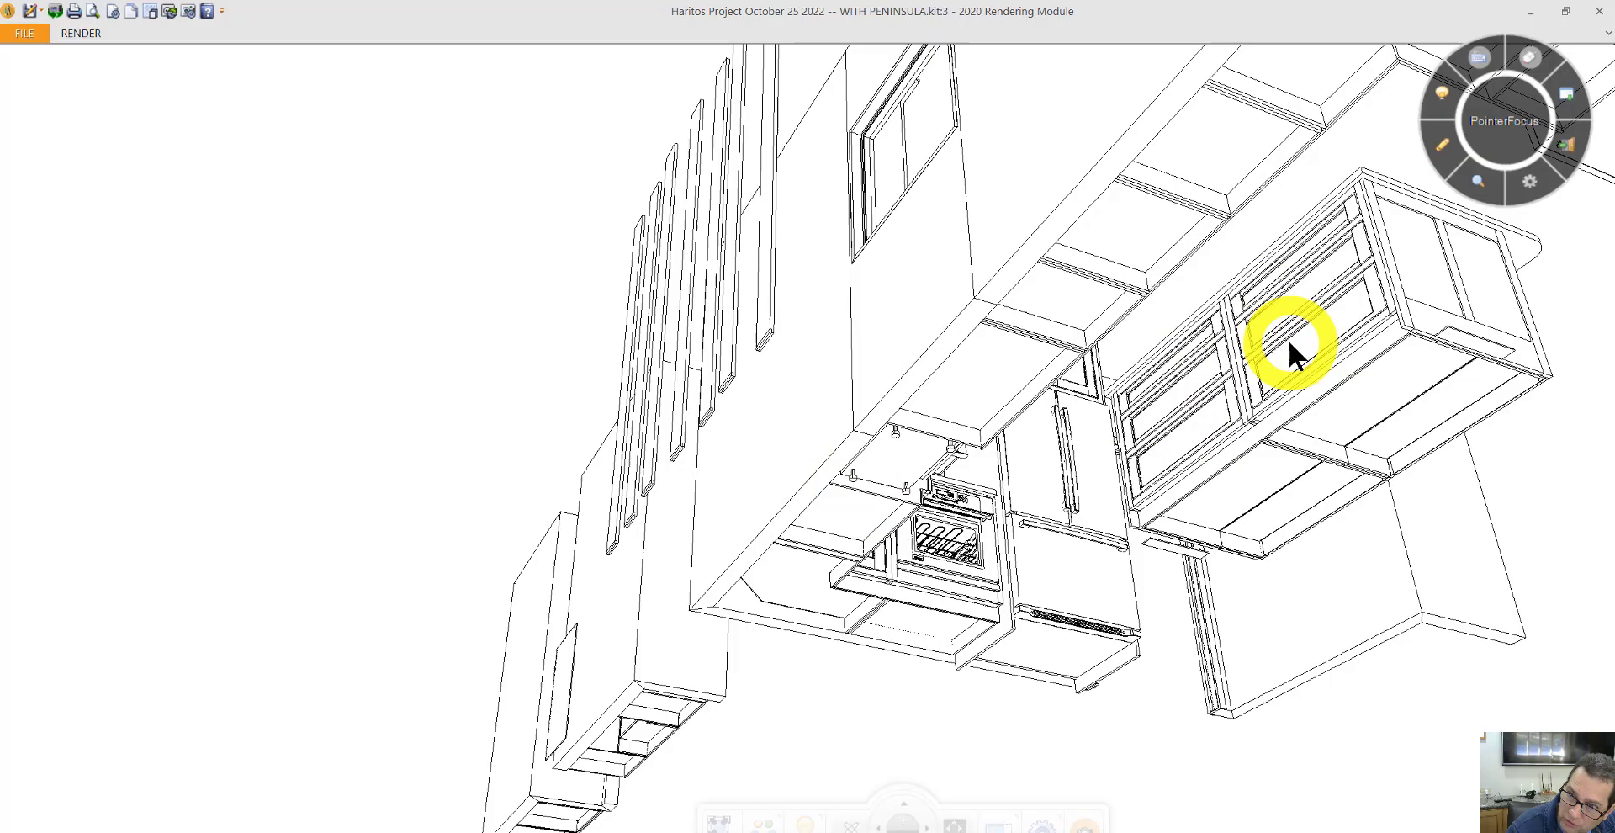
middle_click_drag(1248, 350, 1154, 211)
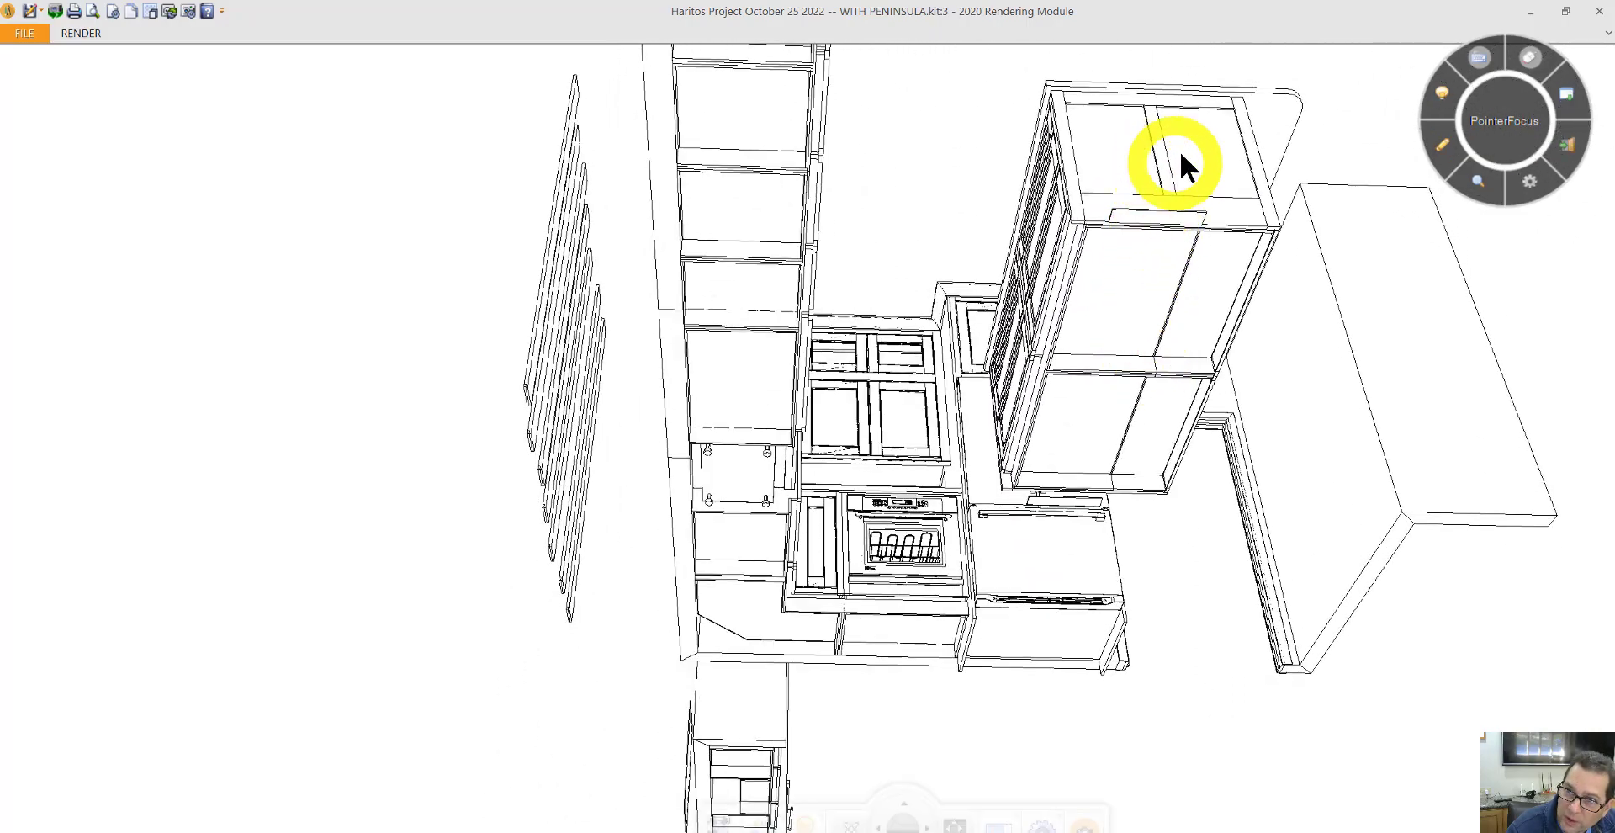
middle_click_drag(1165, 158, 674, 739)
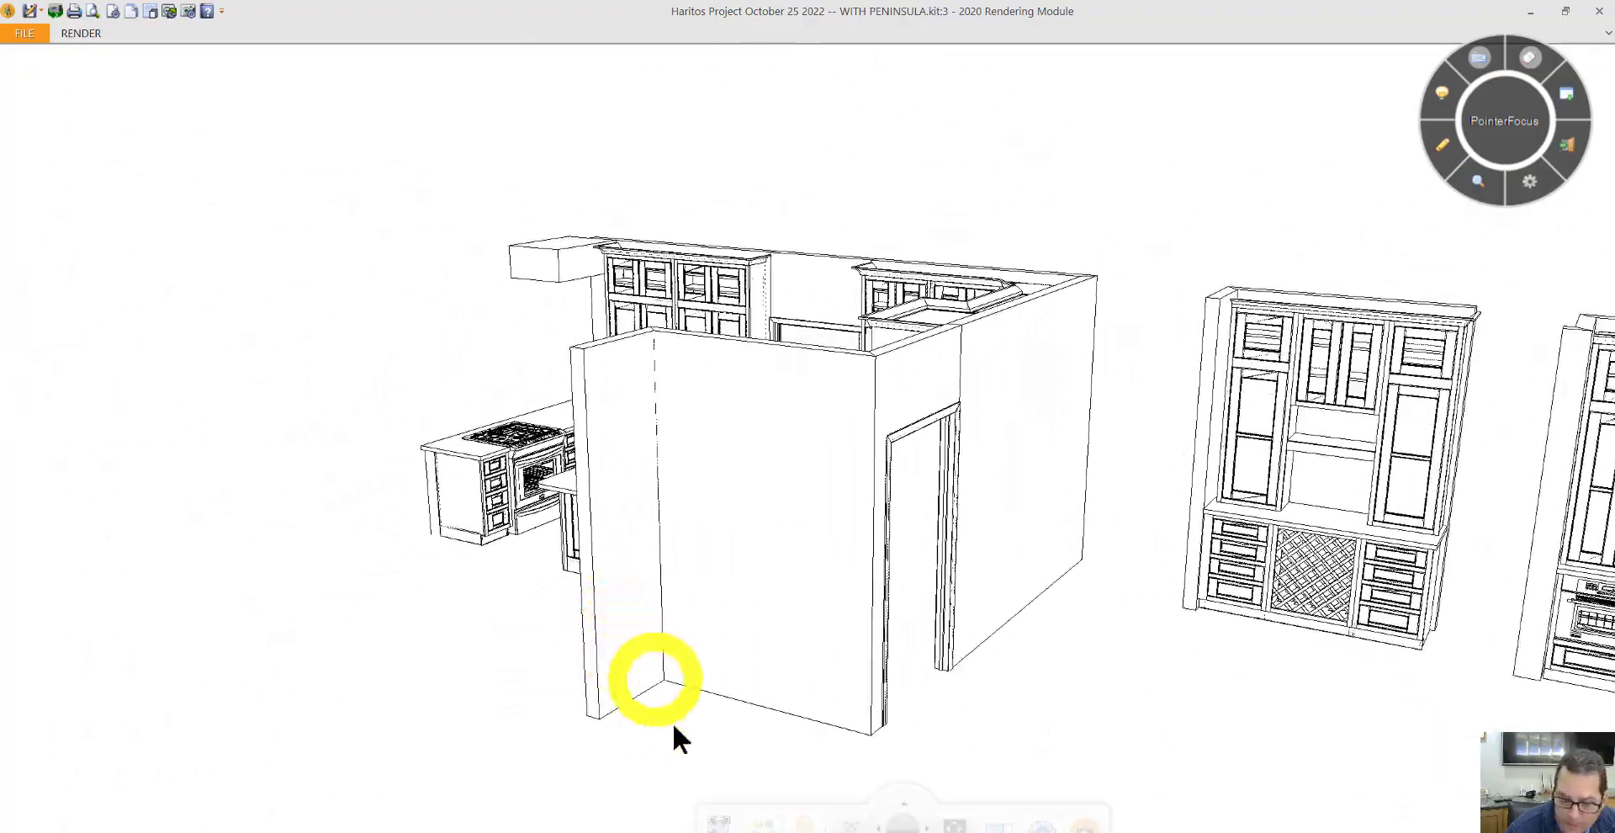
- Orbit around the wine-rack hutch and the second tall cabinet to see them anew
left_click_drag(926, 821, 925, 820)
scroll(969, 699, "up", 5)
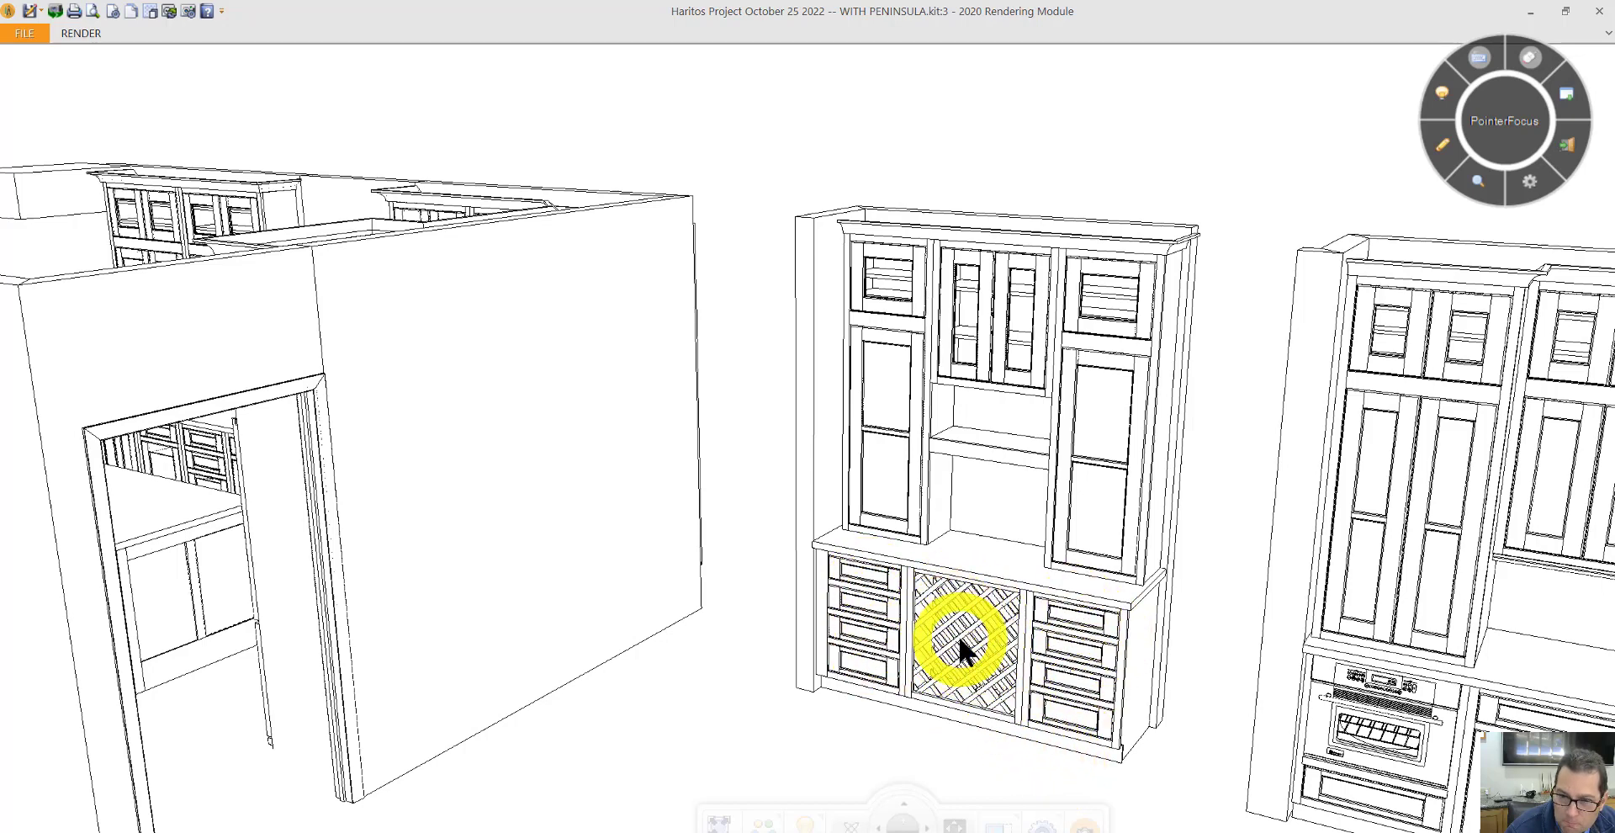
left_click_drag(959, 531, 955, 433)
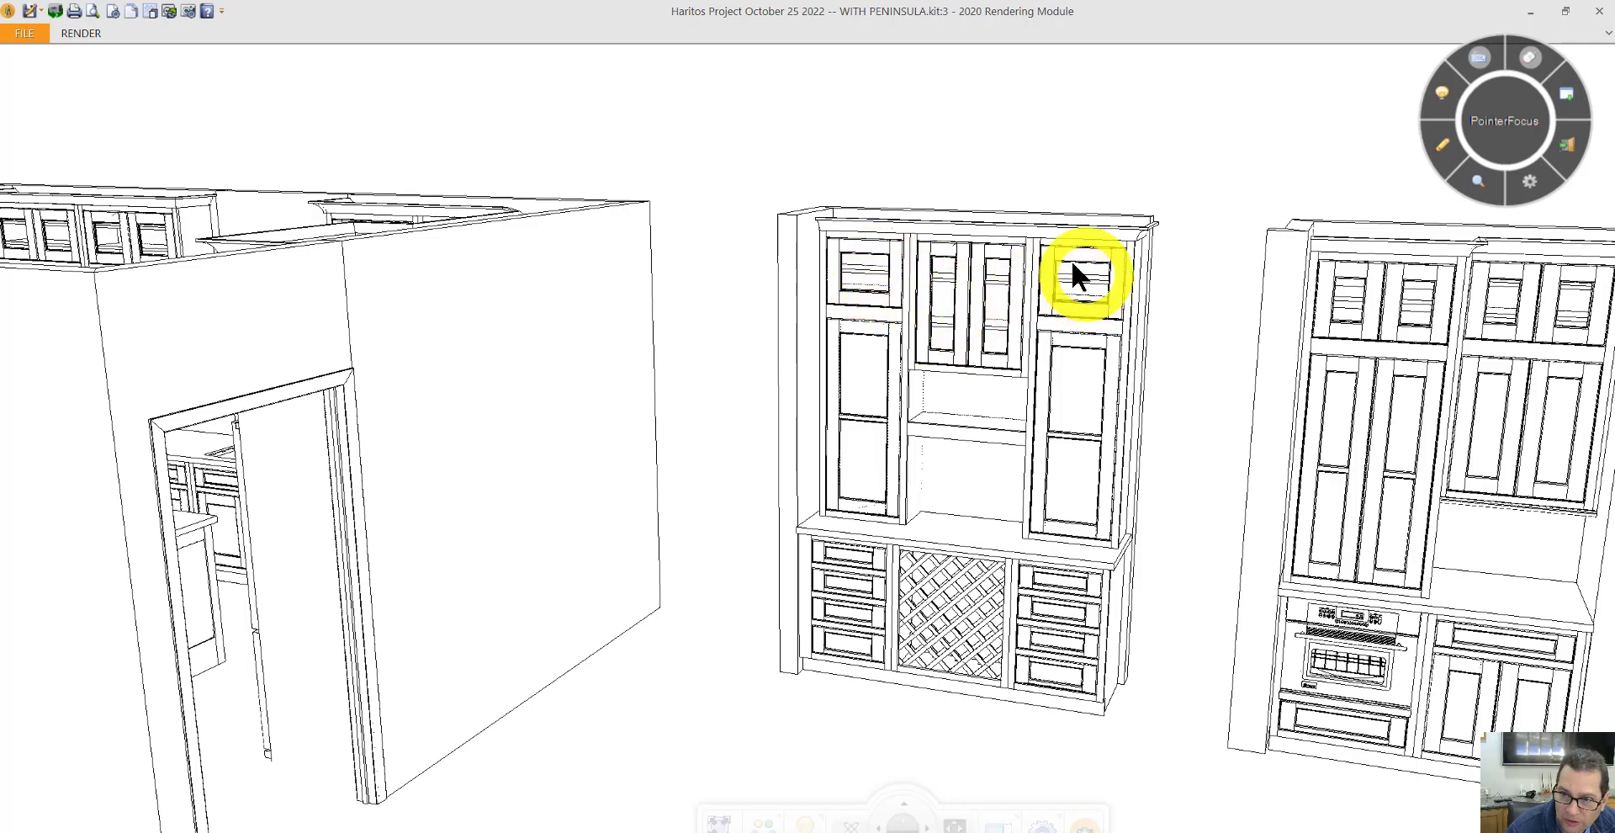
left_click_drag(966, 460, 983, 488)
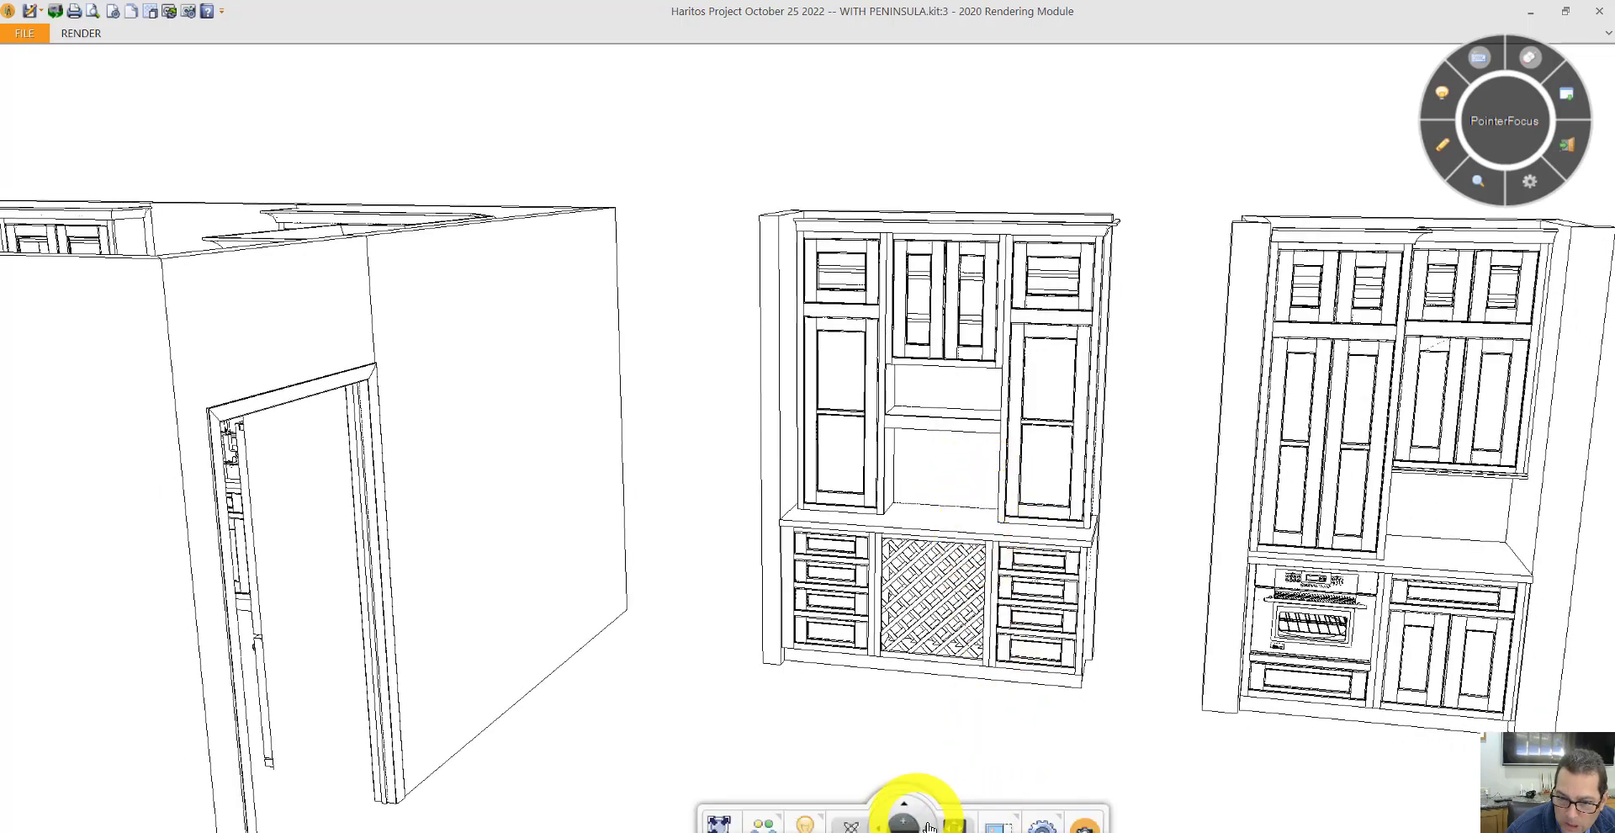
- Pan to the two tall units and tilt the view to look down on them
left_click_drag(929, 829, 928, 827)
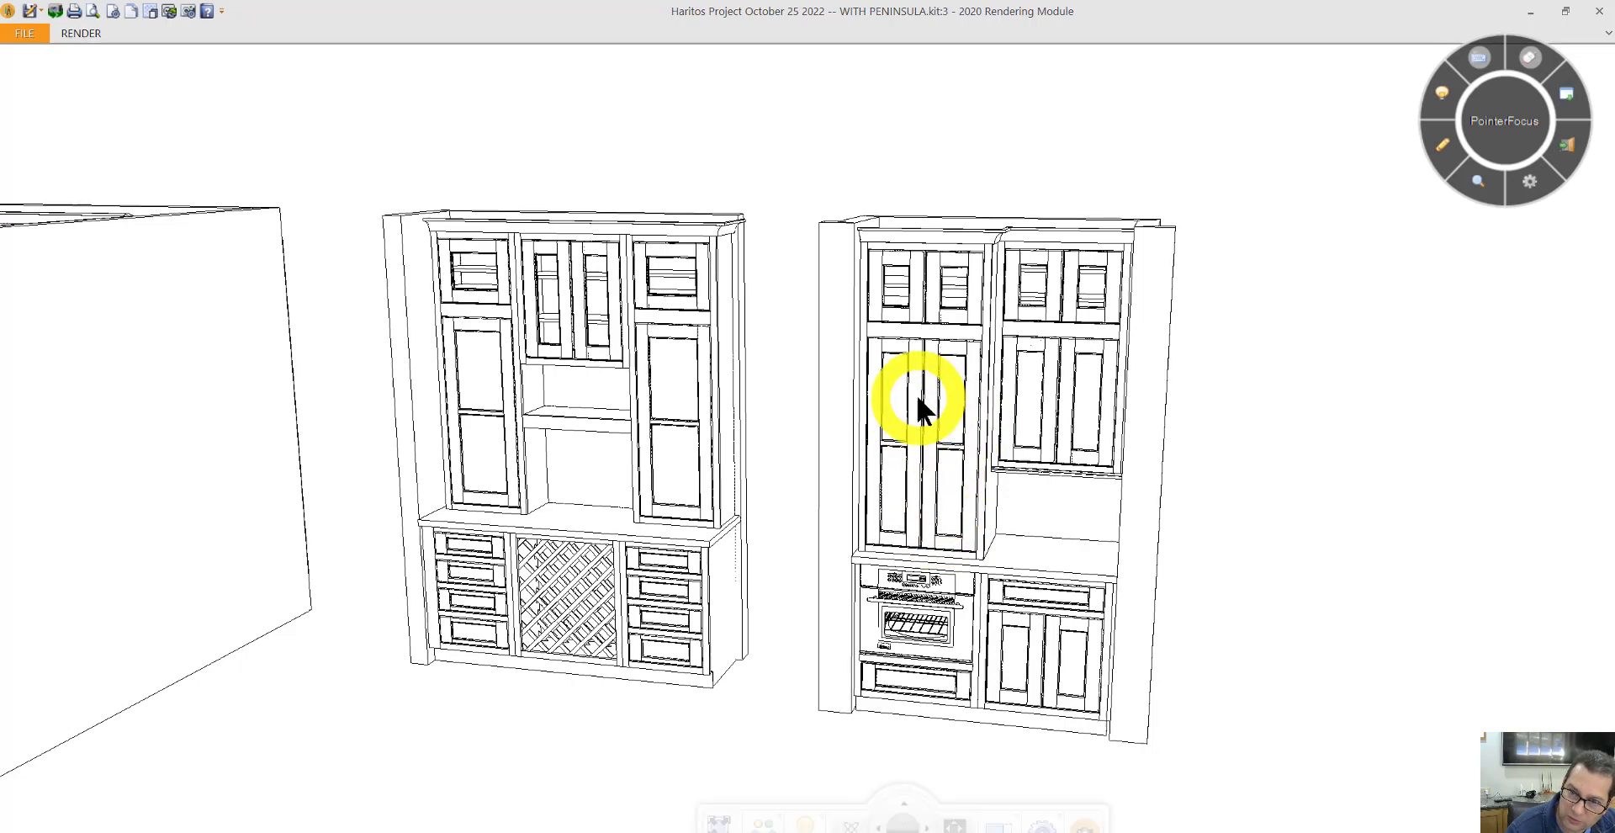
left_click_drag(945, 360, 956, 407)
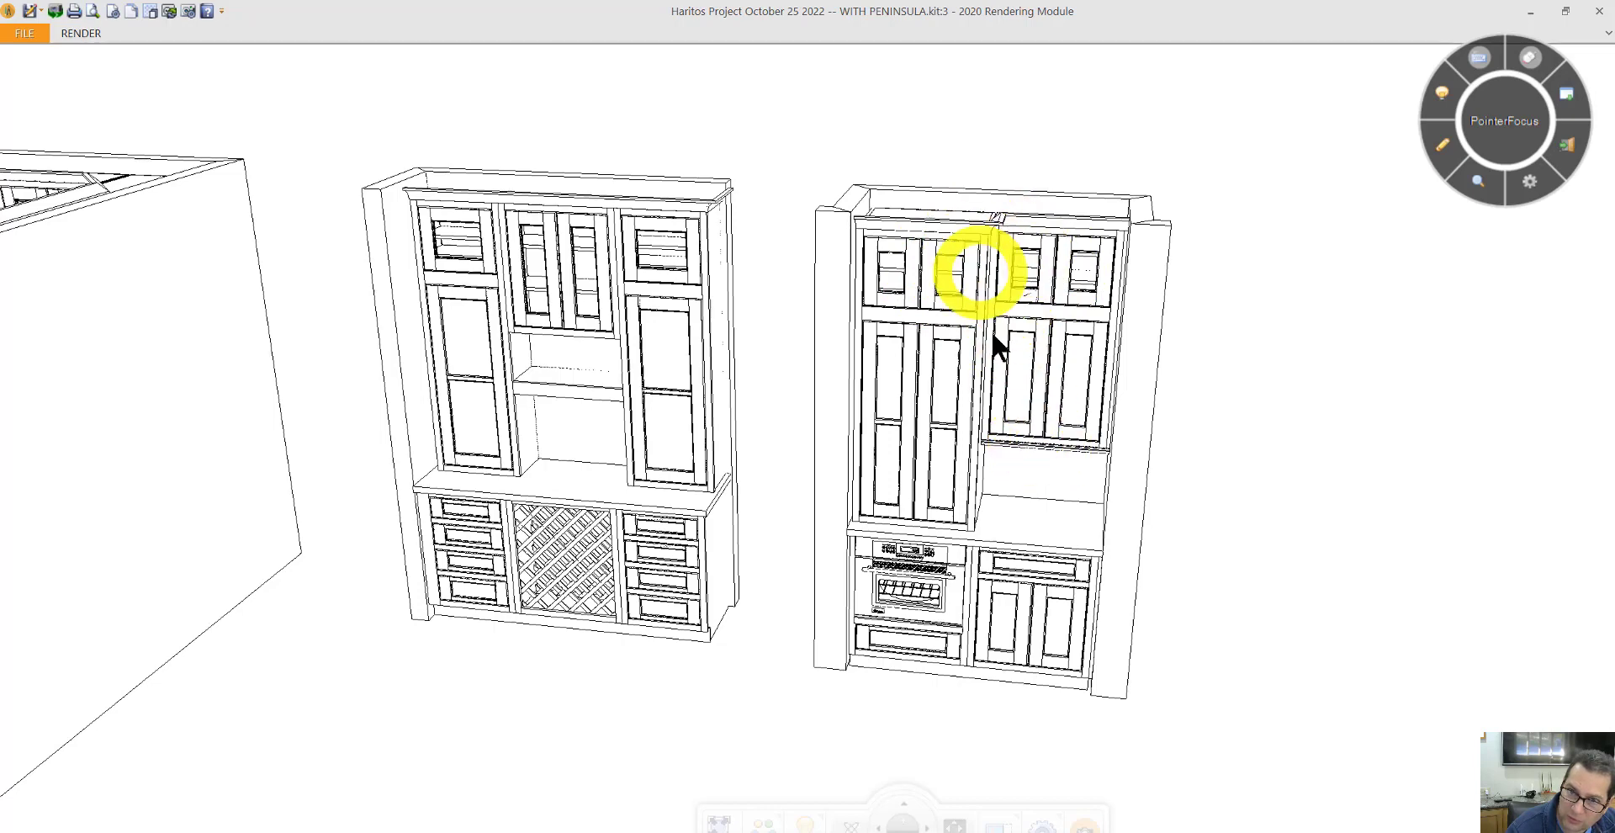
middle_click_drag(995, 338, 1015, 370)
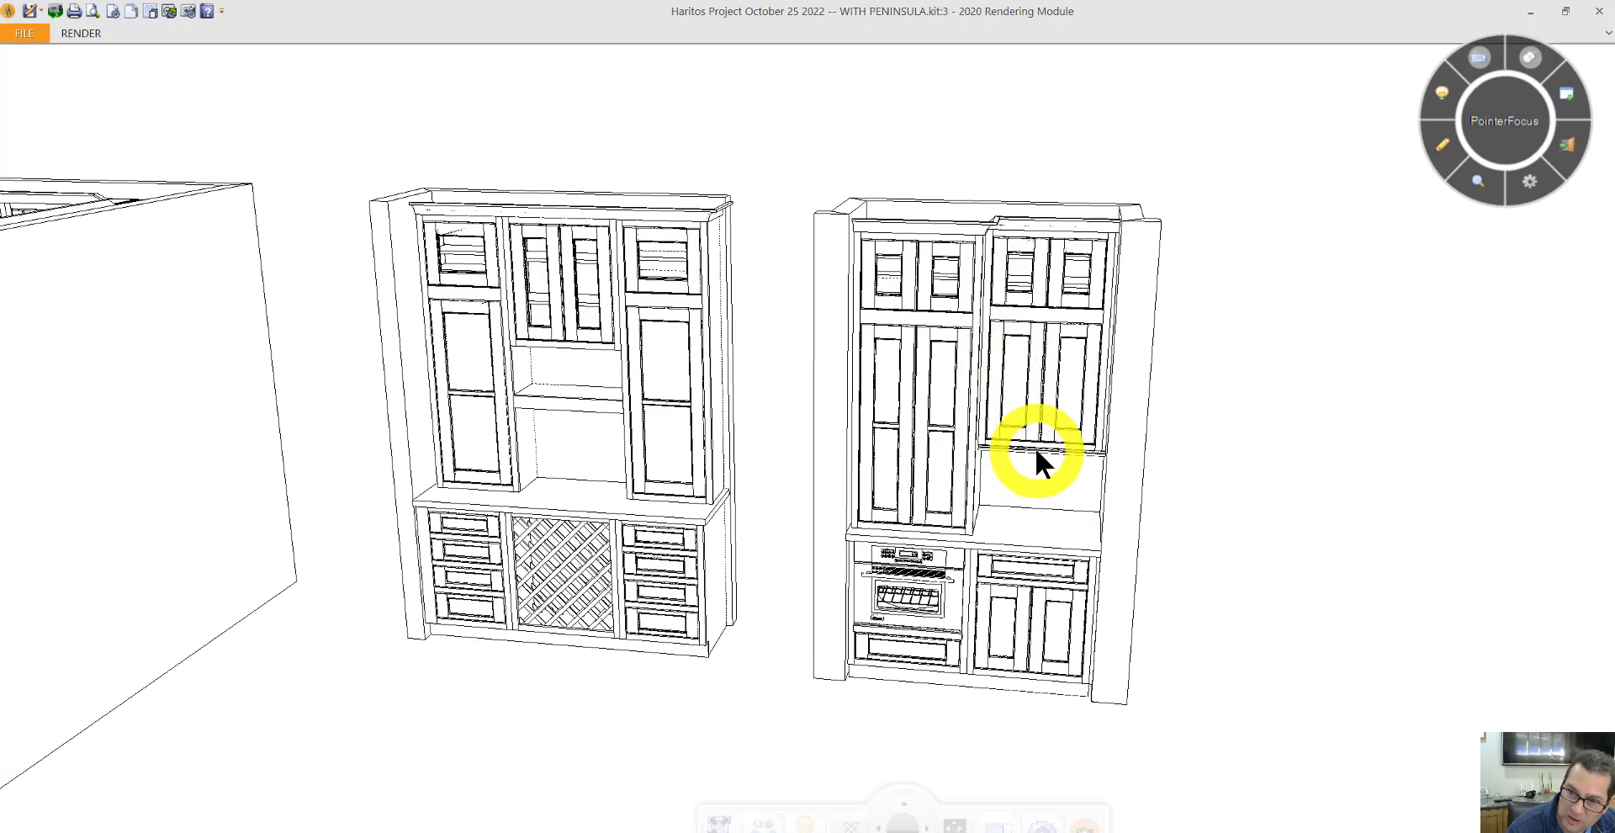
middle_click_drag(1043, 504, 1039, 543)
- Close the pulled-out drawer and the oven unit's lower drawer and door section
left_click(1031, 580)
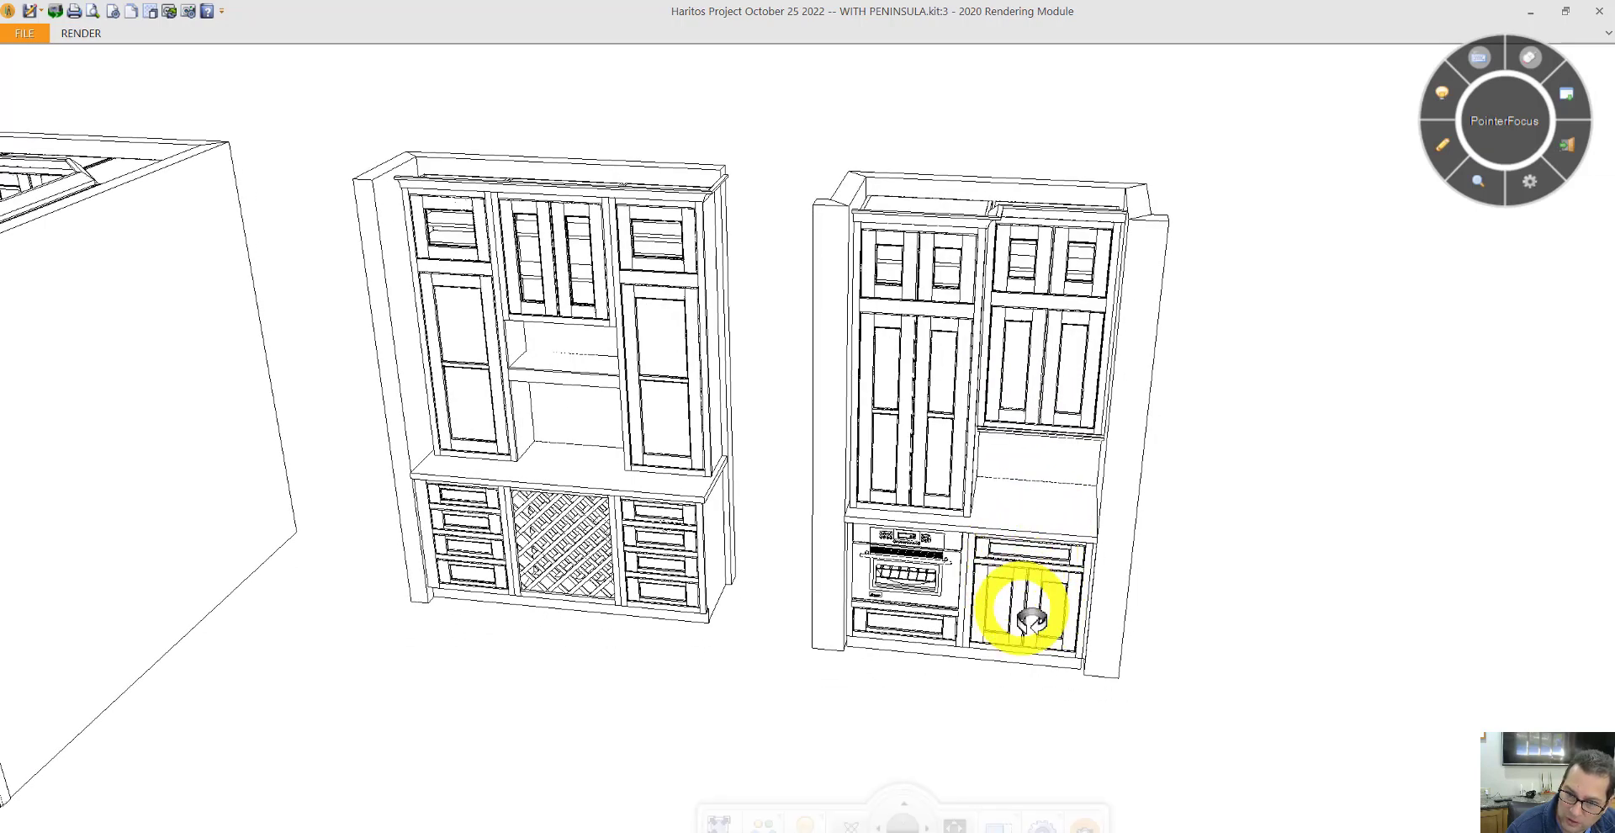
middle_click_drag(1031, 620, 962, 629)
left_click(896, 597)
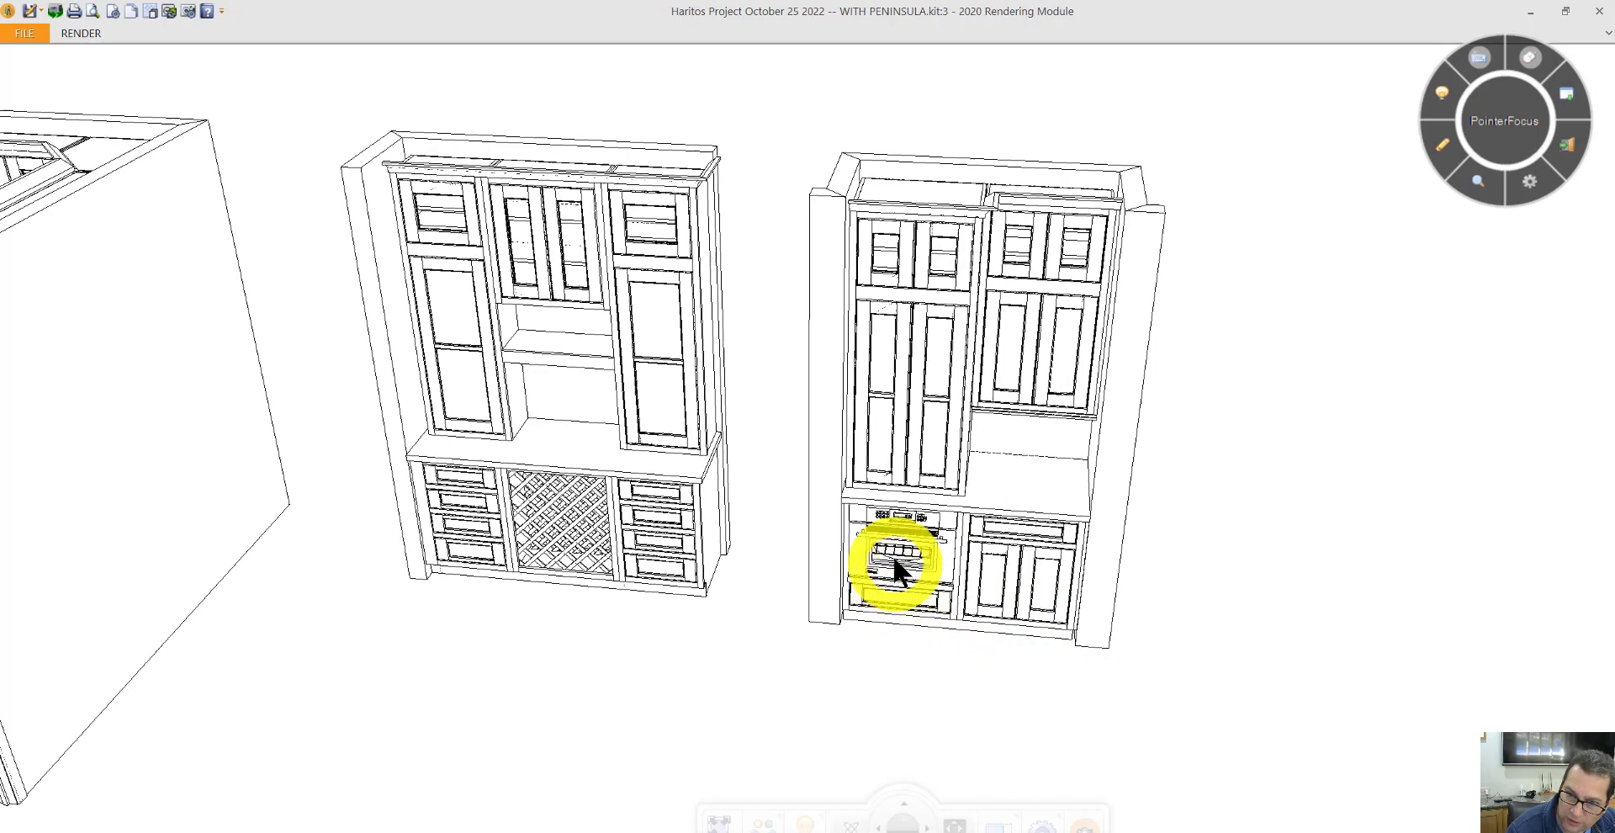
left_click(906, 579)
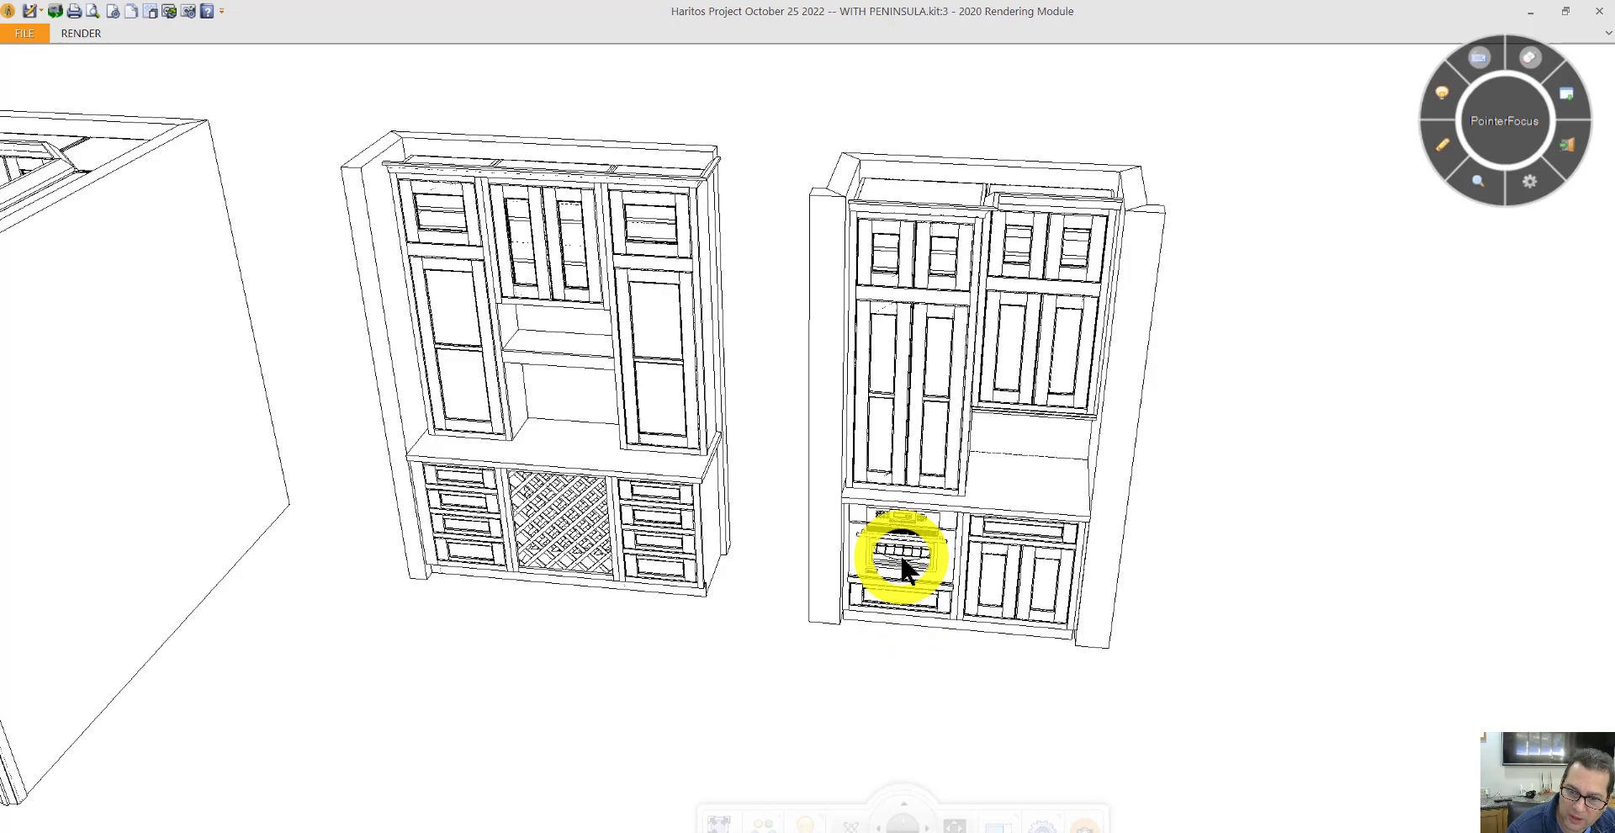
- Orbit back out from the tall units to an overview of the entire kitchen
middle_click_drag(940, 531, 949, 432)
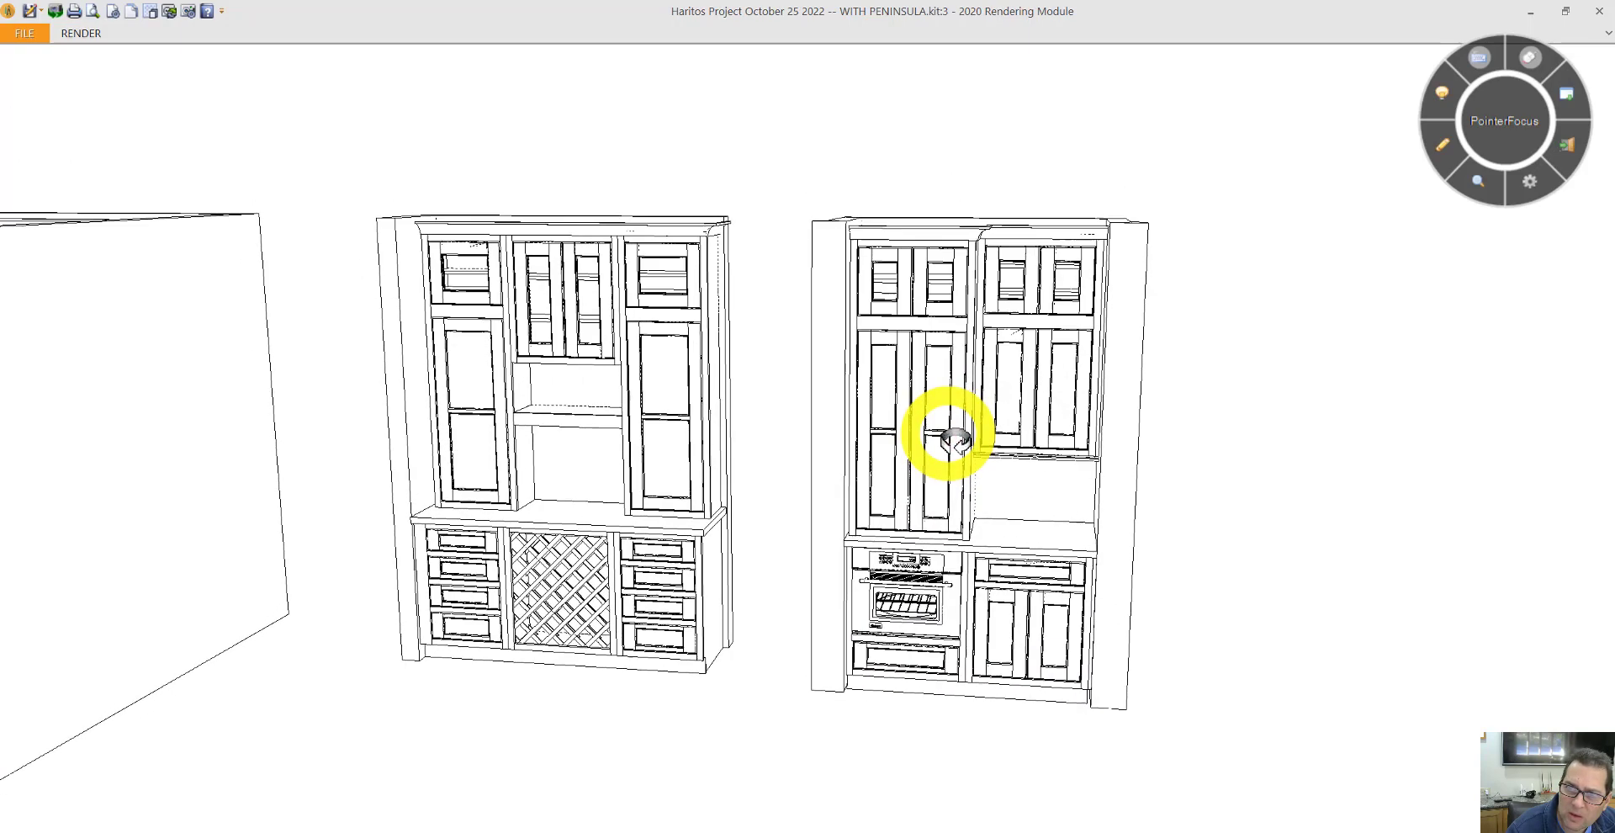
middle_click_drag(901, 281, 942, 282)
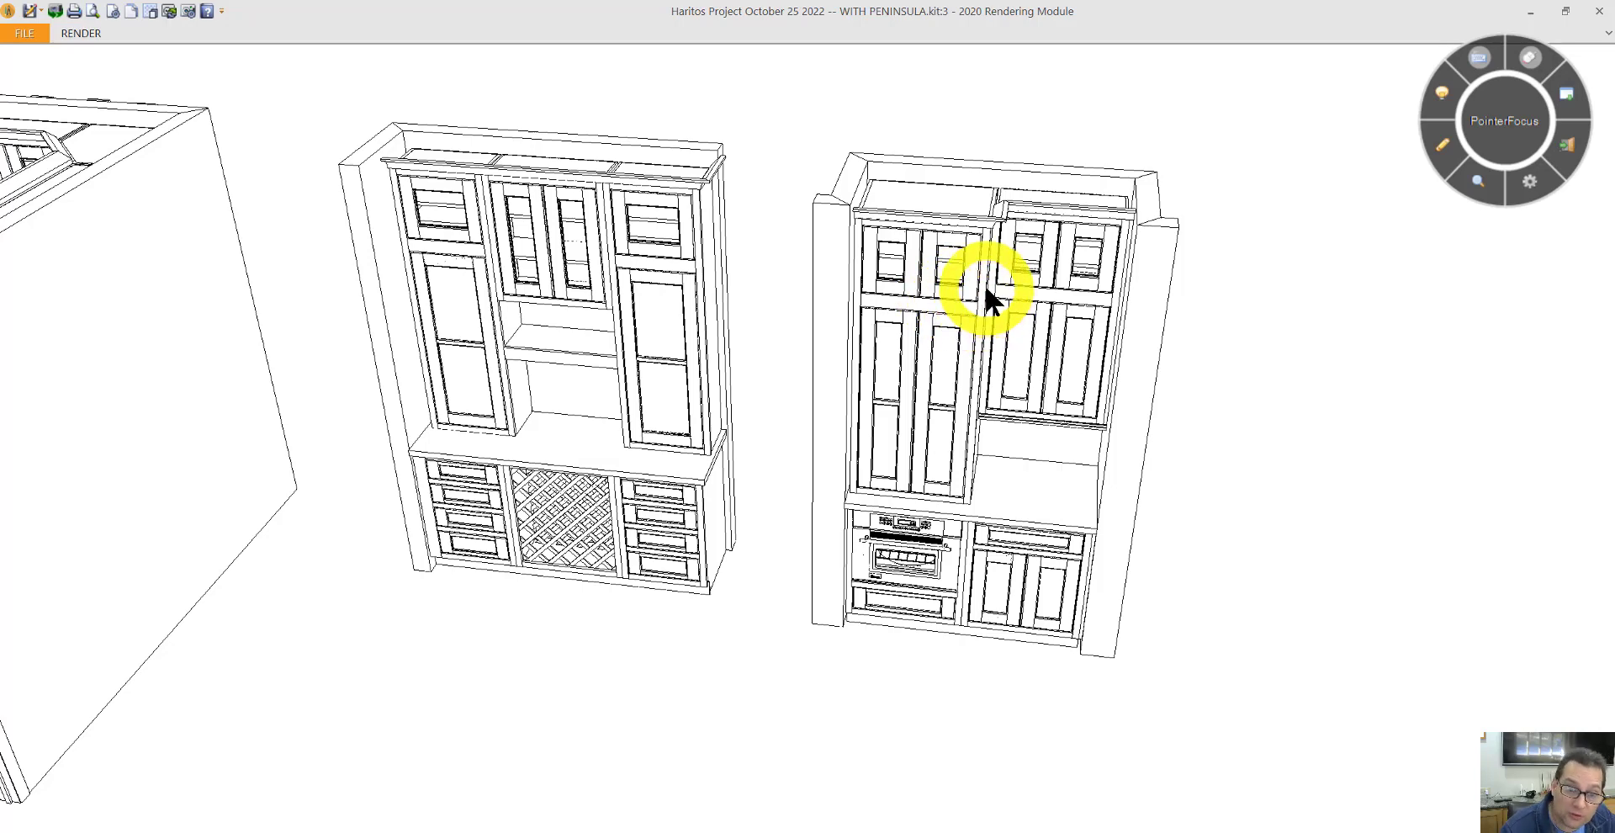
middle_click_drag(855, 479, 742, 688)
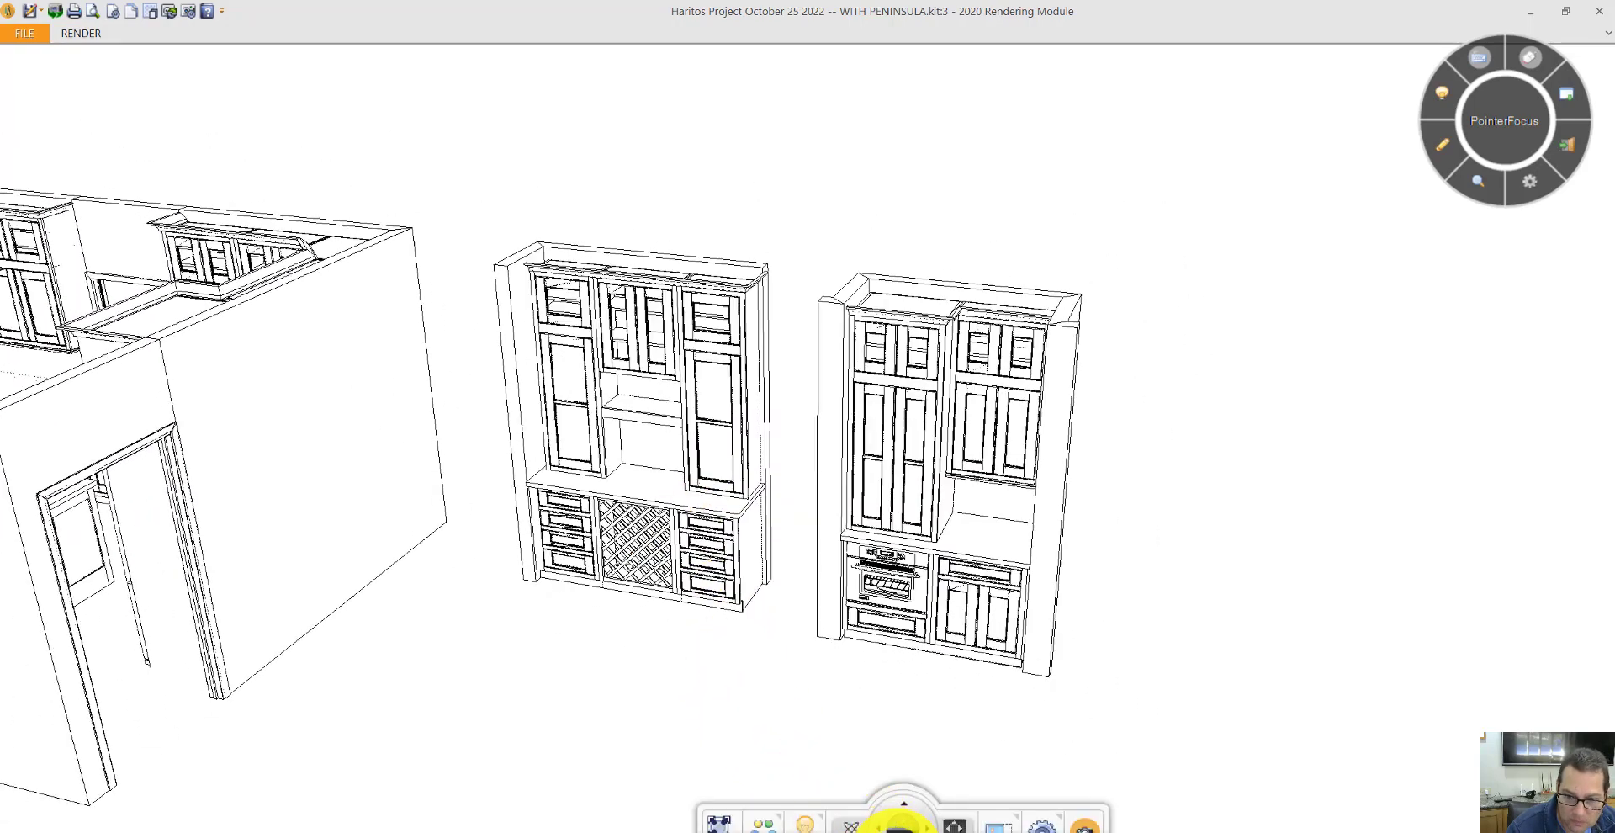
left_click(899, 825)
middle_click_drag(647, 698, 725, 746)
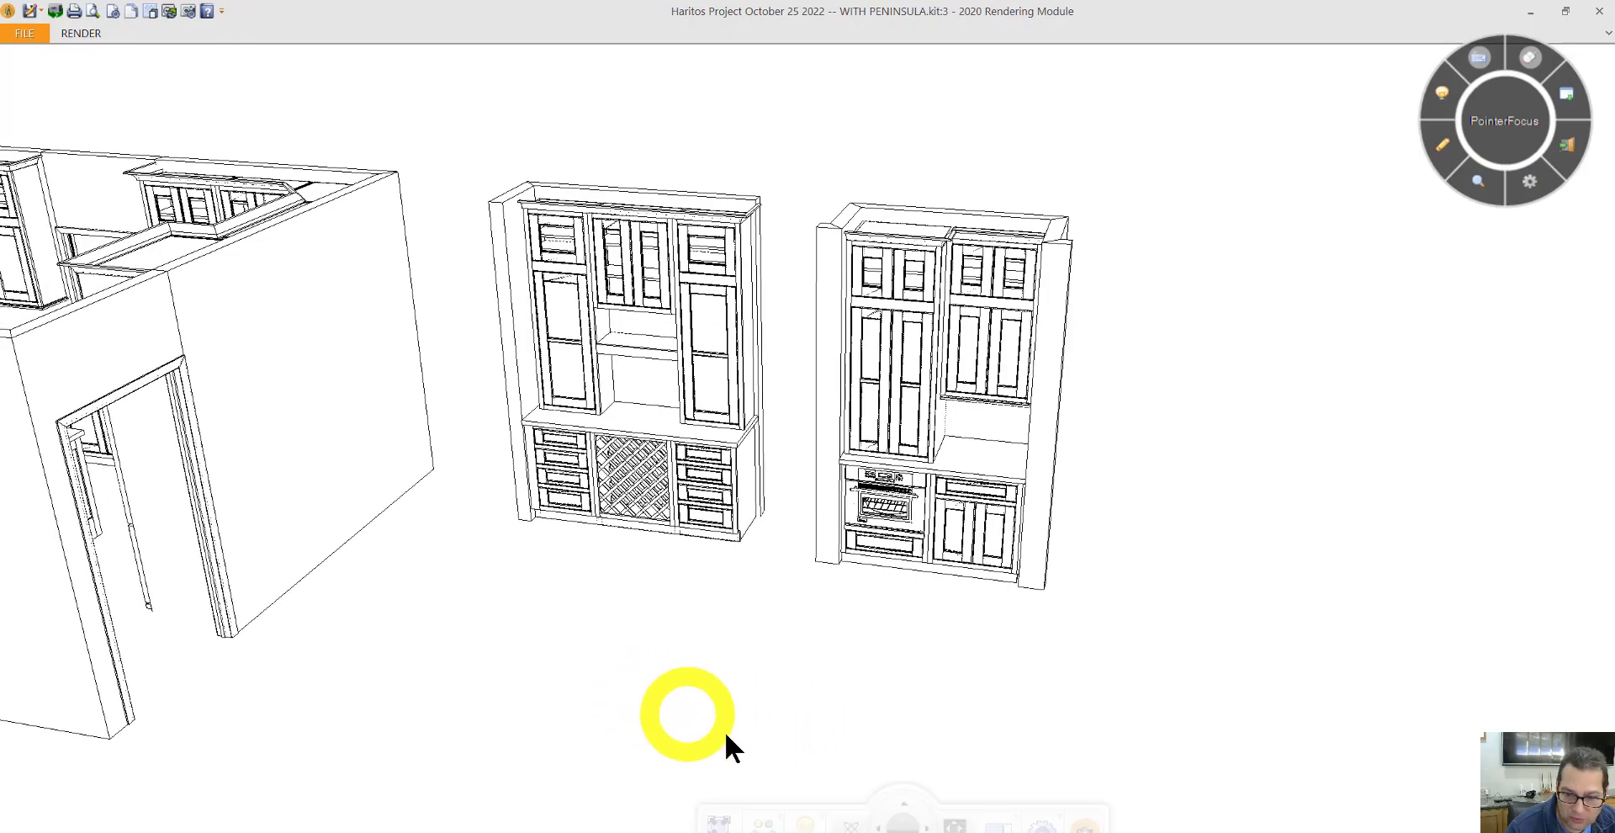
left_click_drag(875, 825, 875, 824)
middle_click_drag(507, 703, 747, 768)
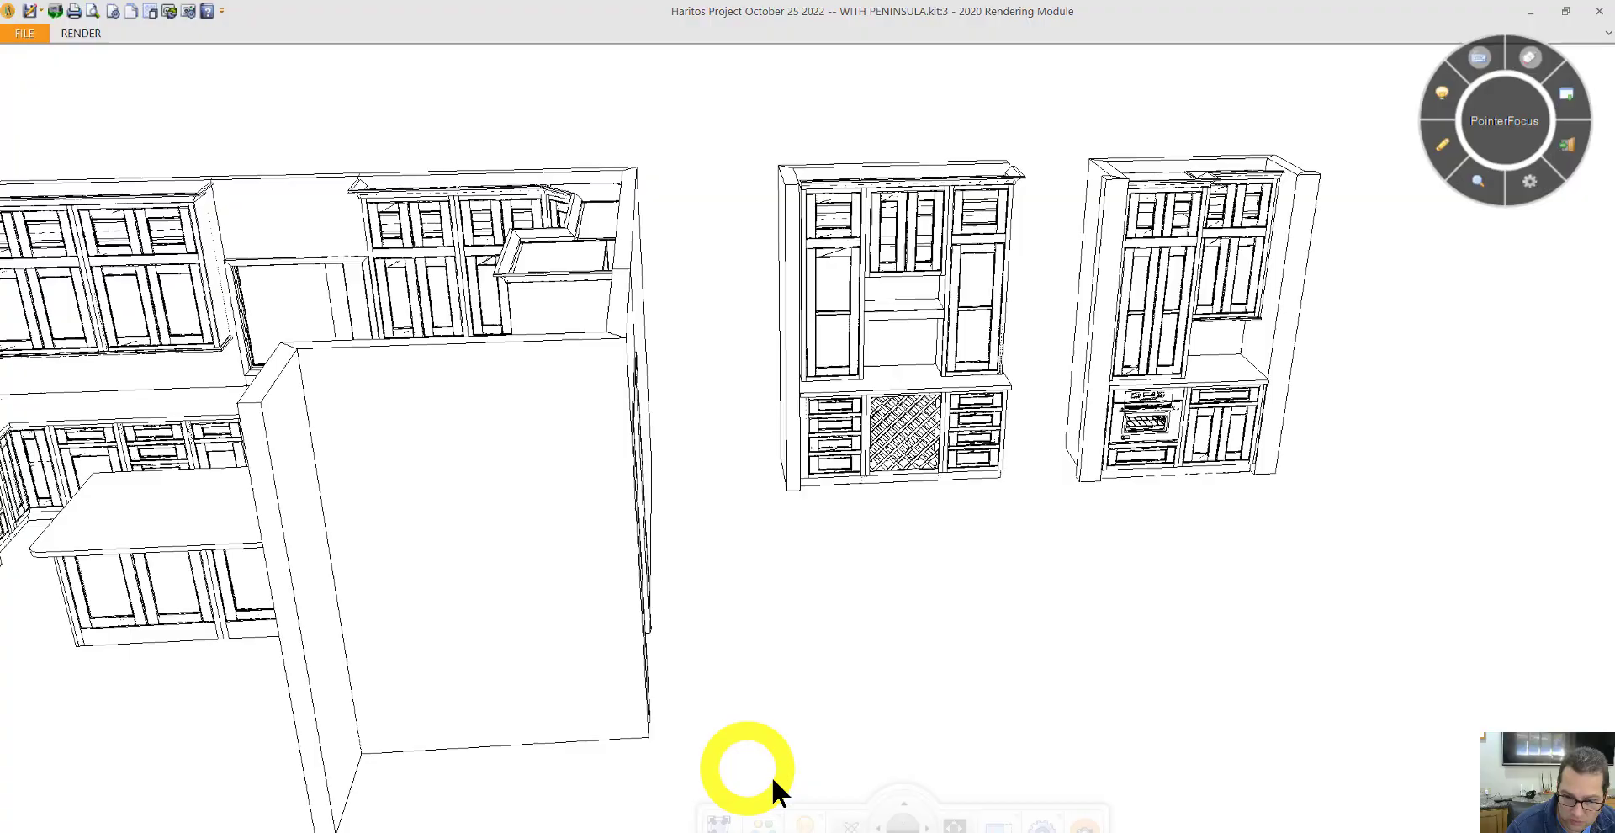
left_click_drag(875, 820, 875, 824)
middle_click_drag(530, 685, 605, 674)
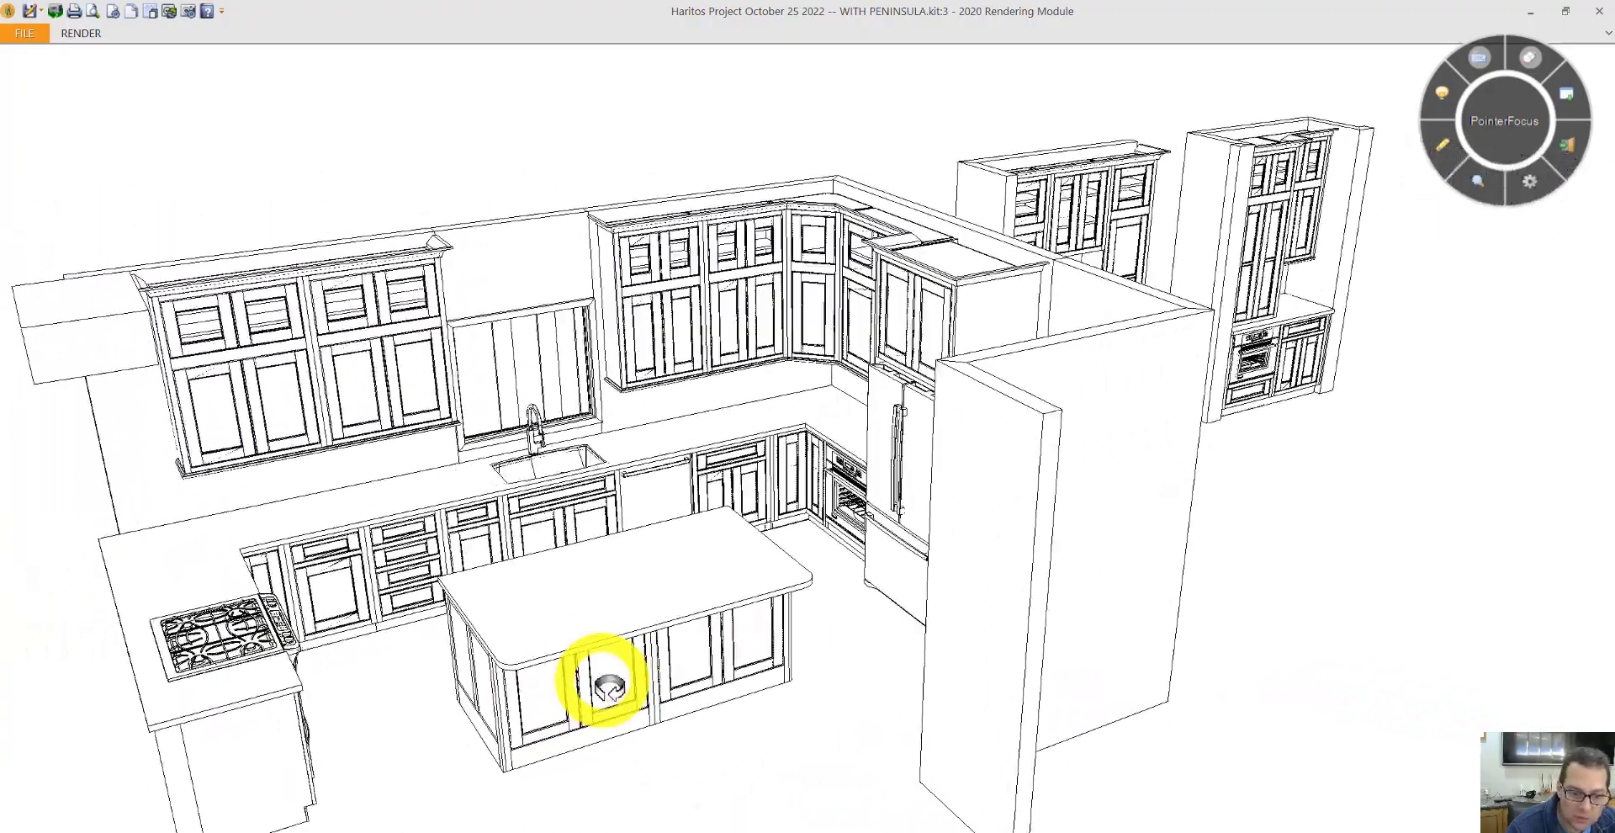
- Switch to the Notepad price estimate and scroll to its top
key("alt+Tab")
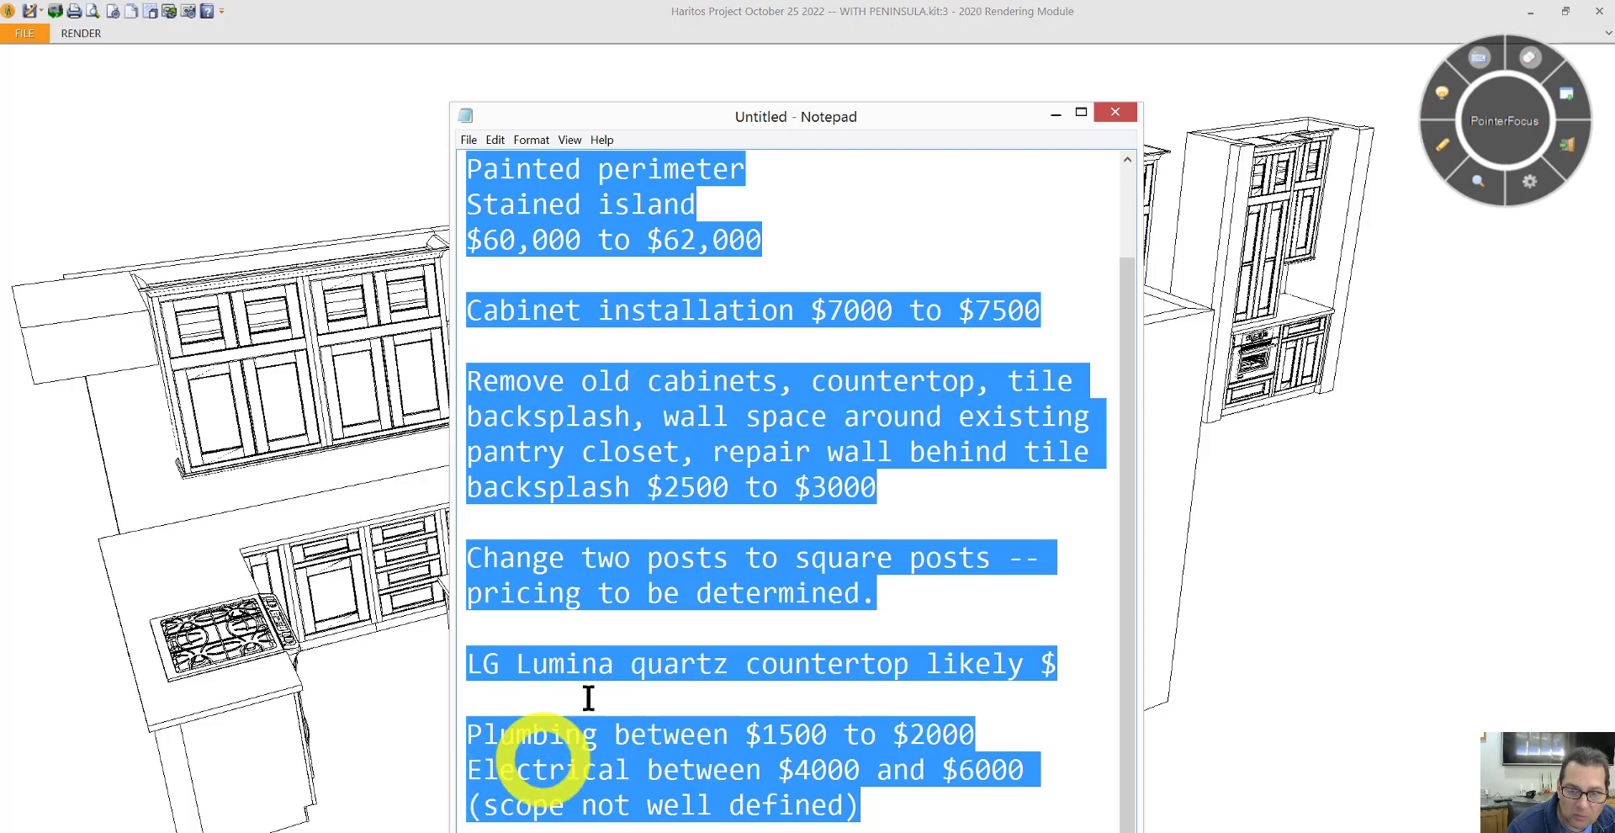
double_click(639, 594)
scroll(693, 513, "up", 1)
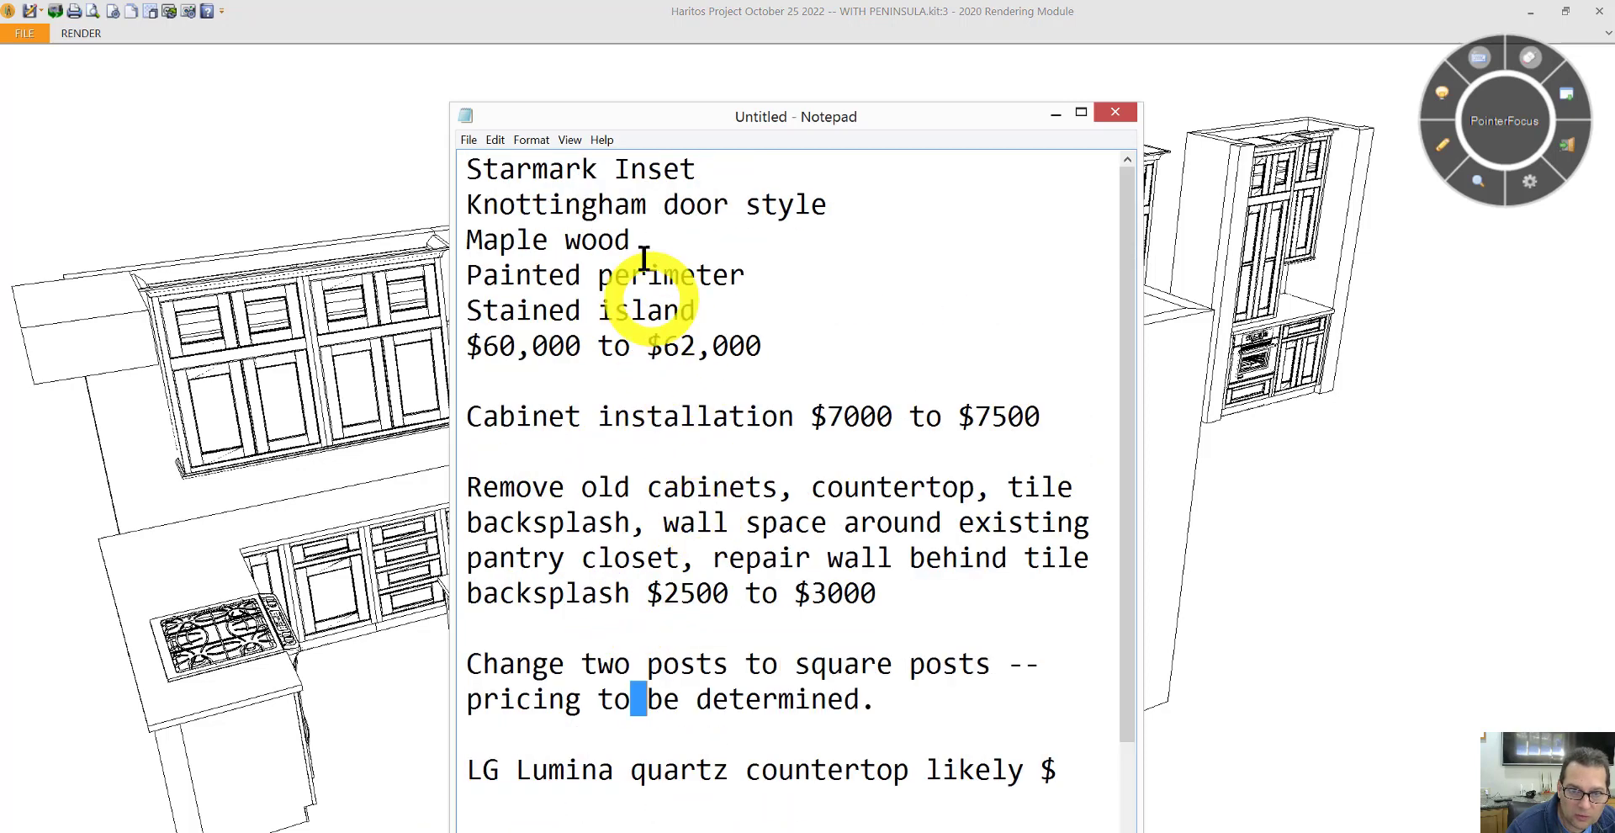
- Highlight the Starmark Inset, Knottingham, Maple, painted, stained and $60,000 to $62,000 lines in turn
left_click_drag(696, 169, 468, 165)
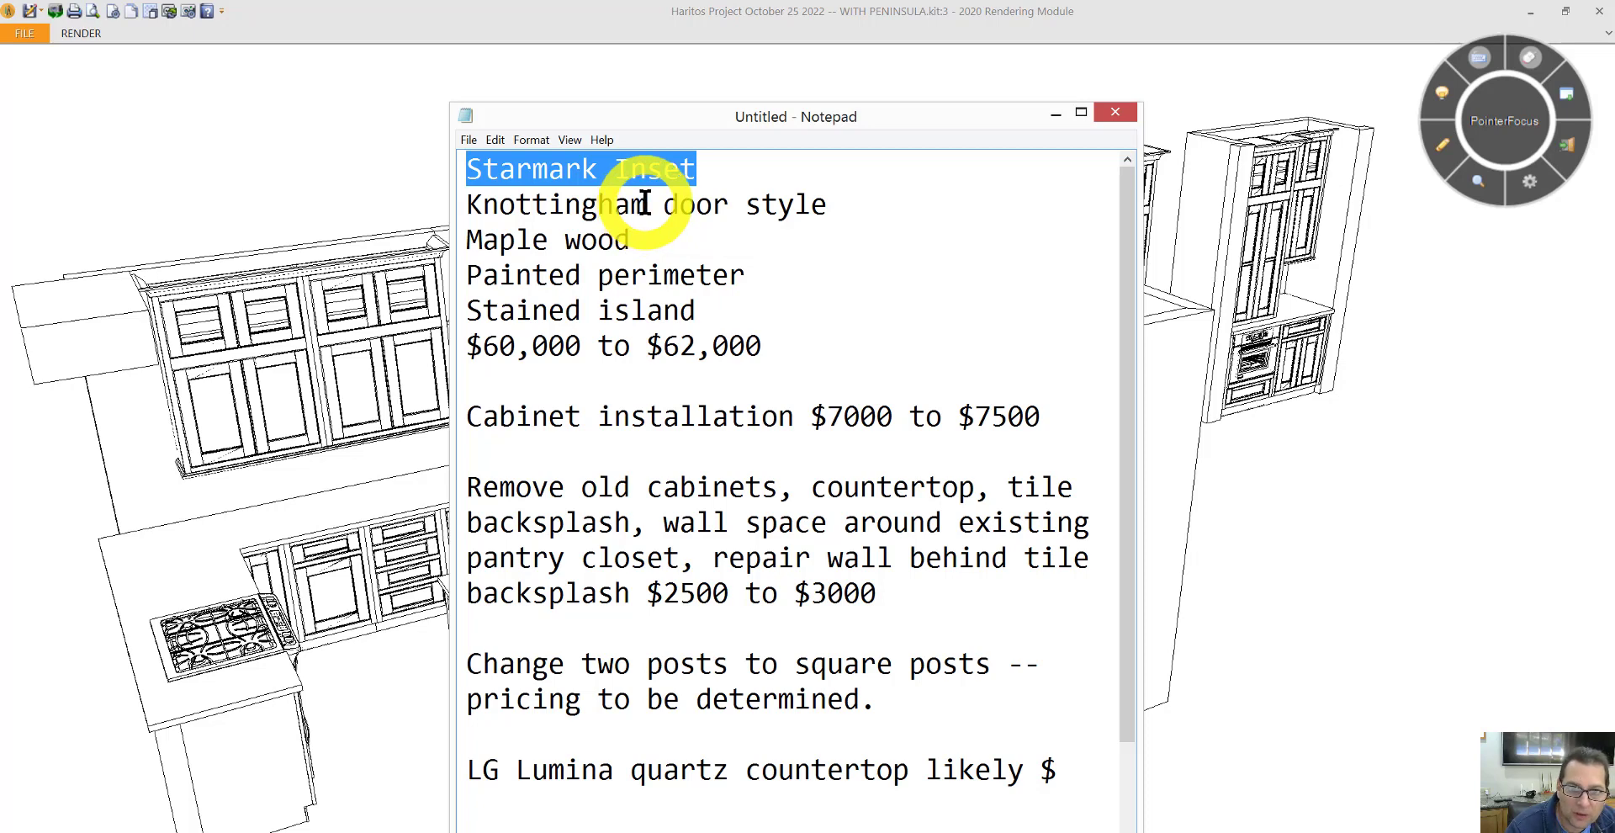
left_click_drag(644, 203, 483, 204)
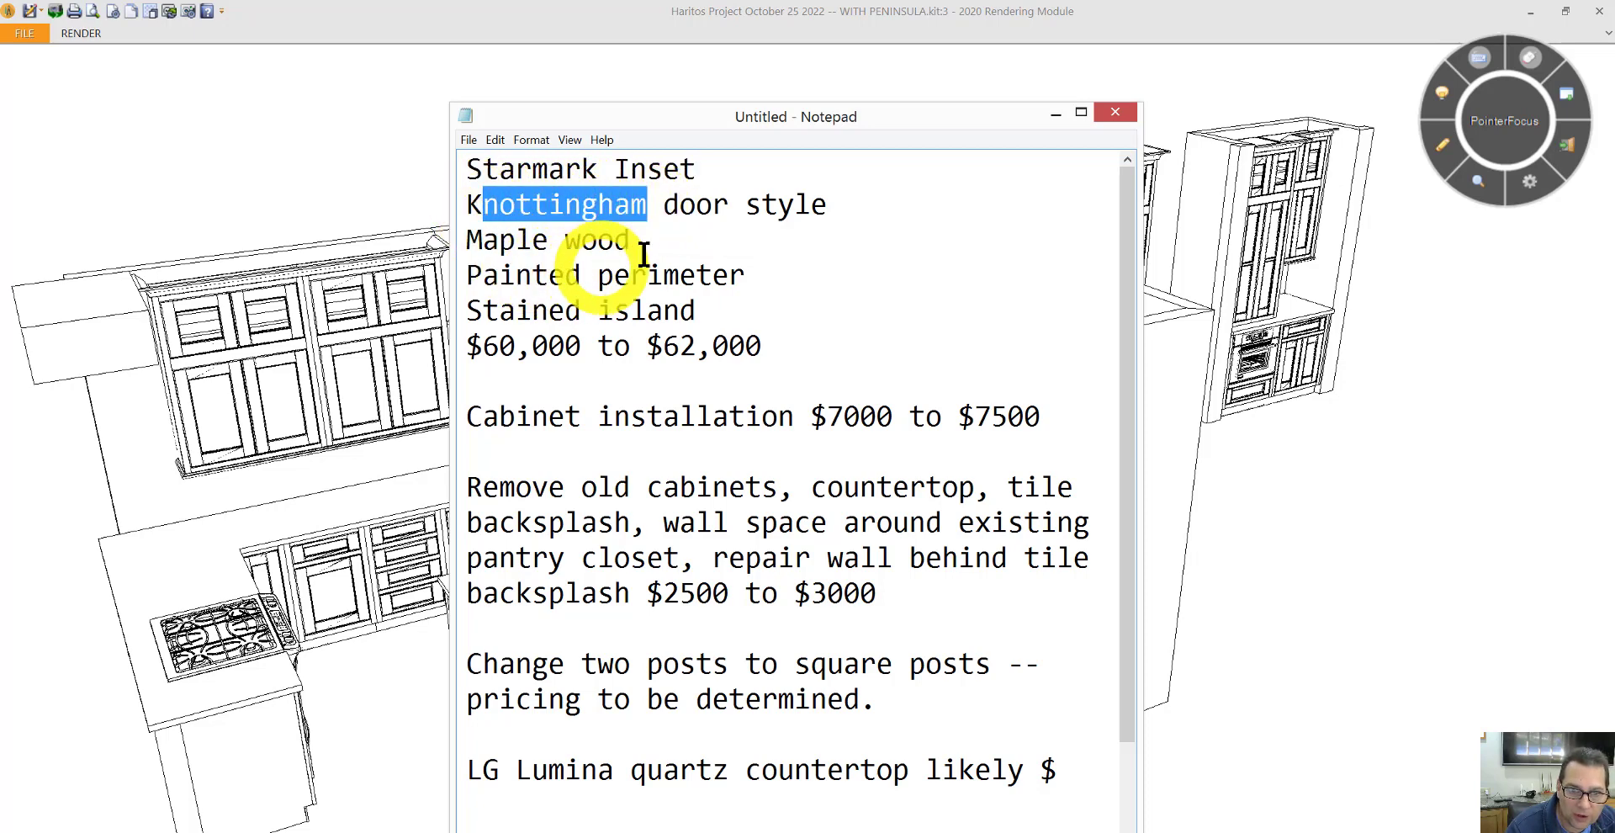
left_click_drag(635, 241, 447, 238)
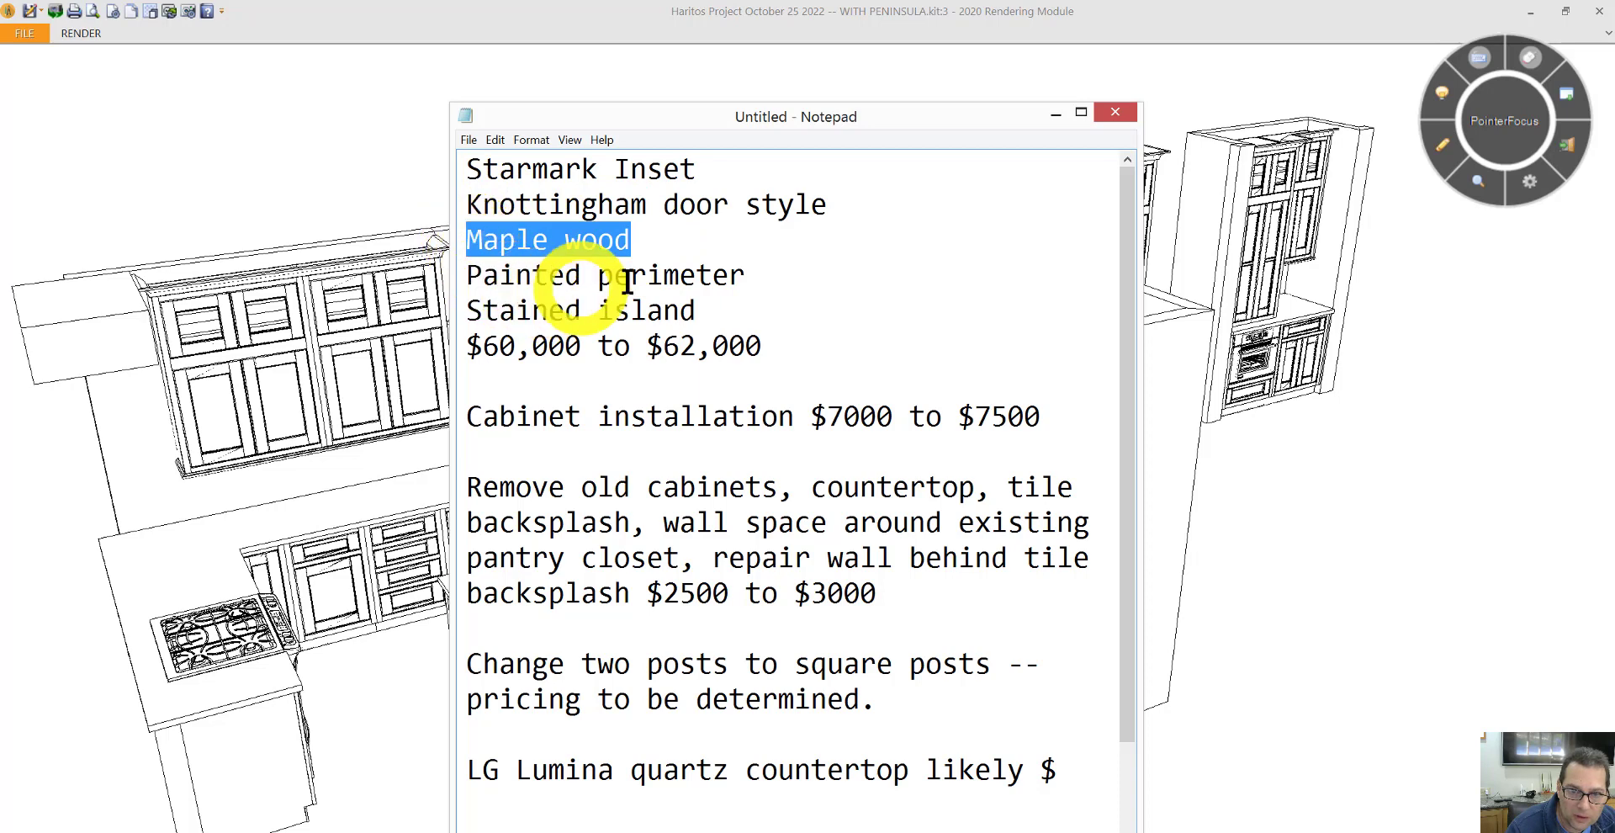
left_click_drag(729, 269, 465, 276)
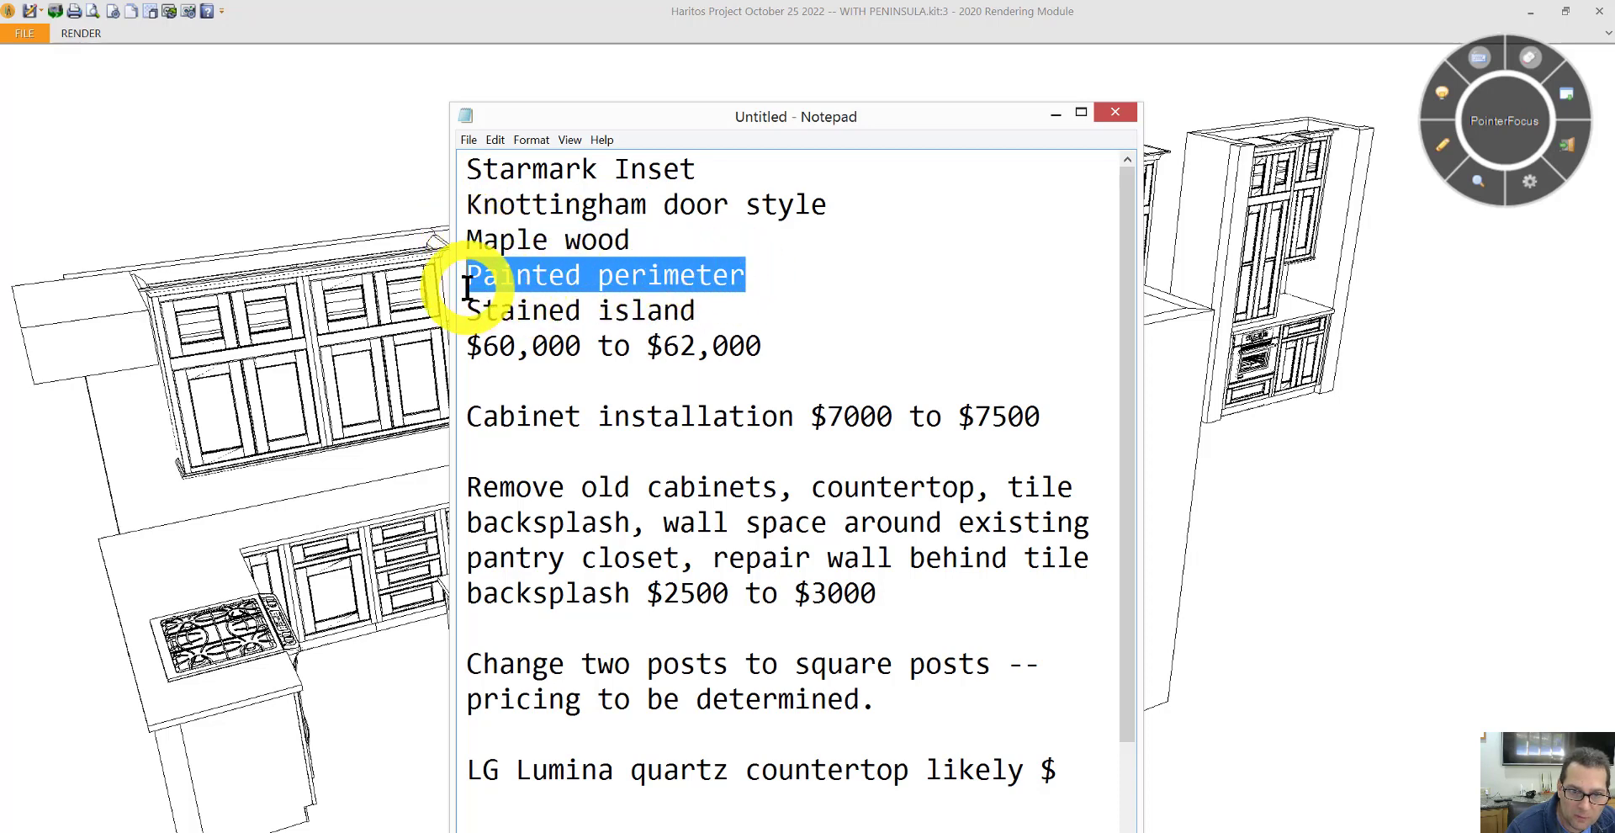
left_click_drag(702, 310, 464, 311)
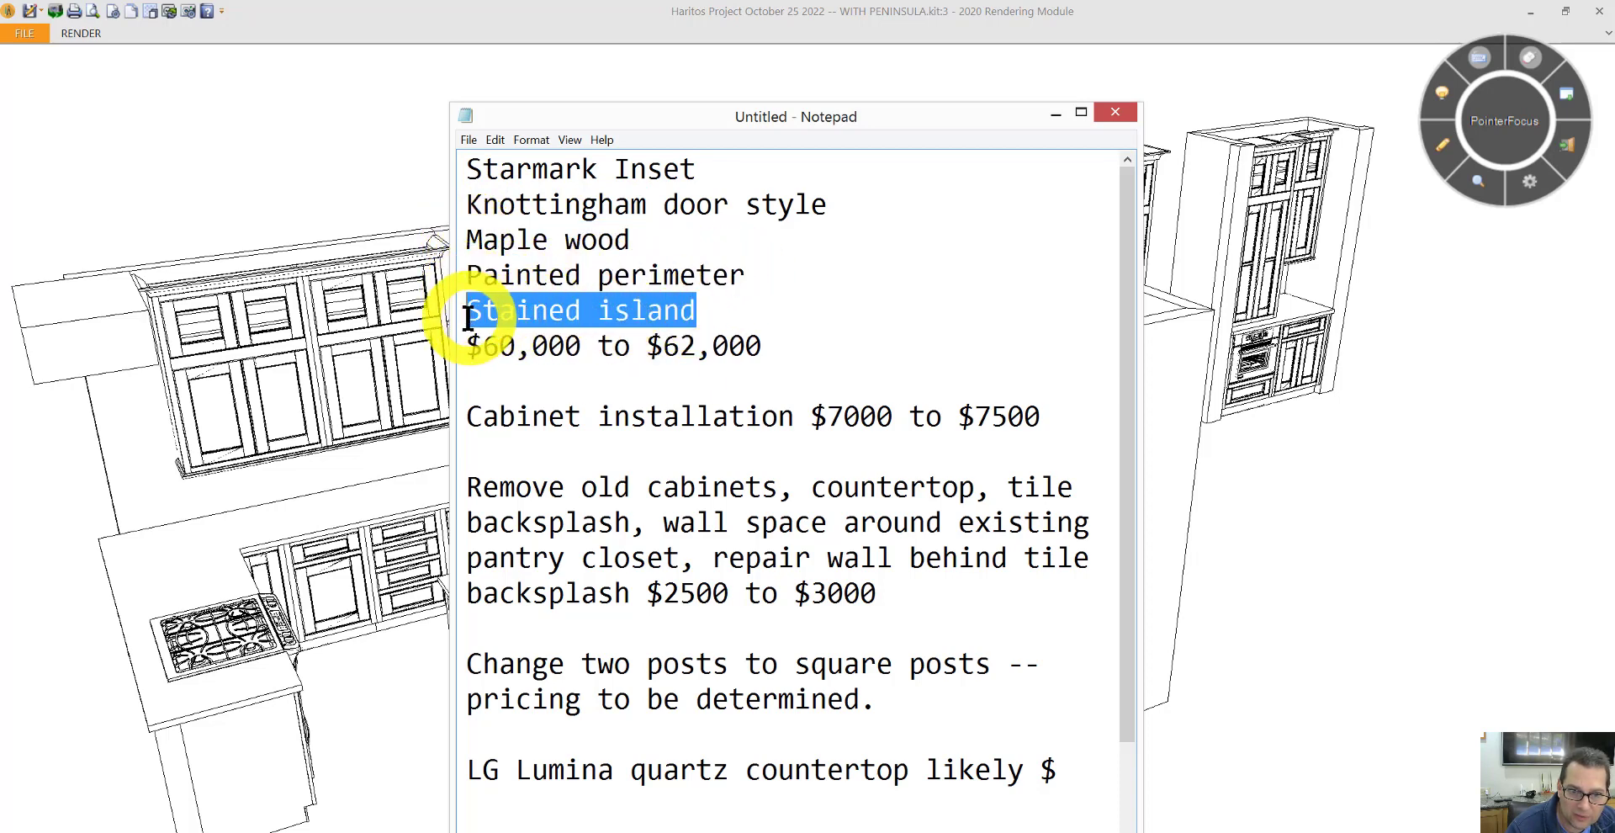
left_click_drag(763, 346, 484, 347)
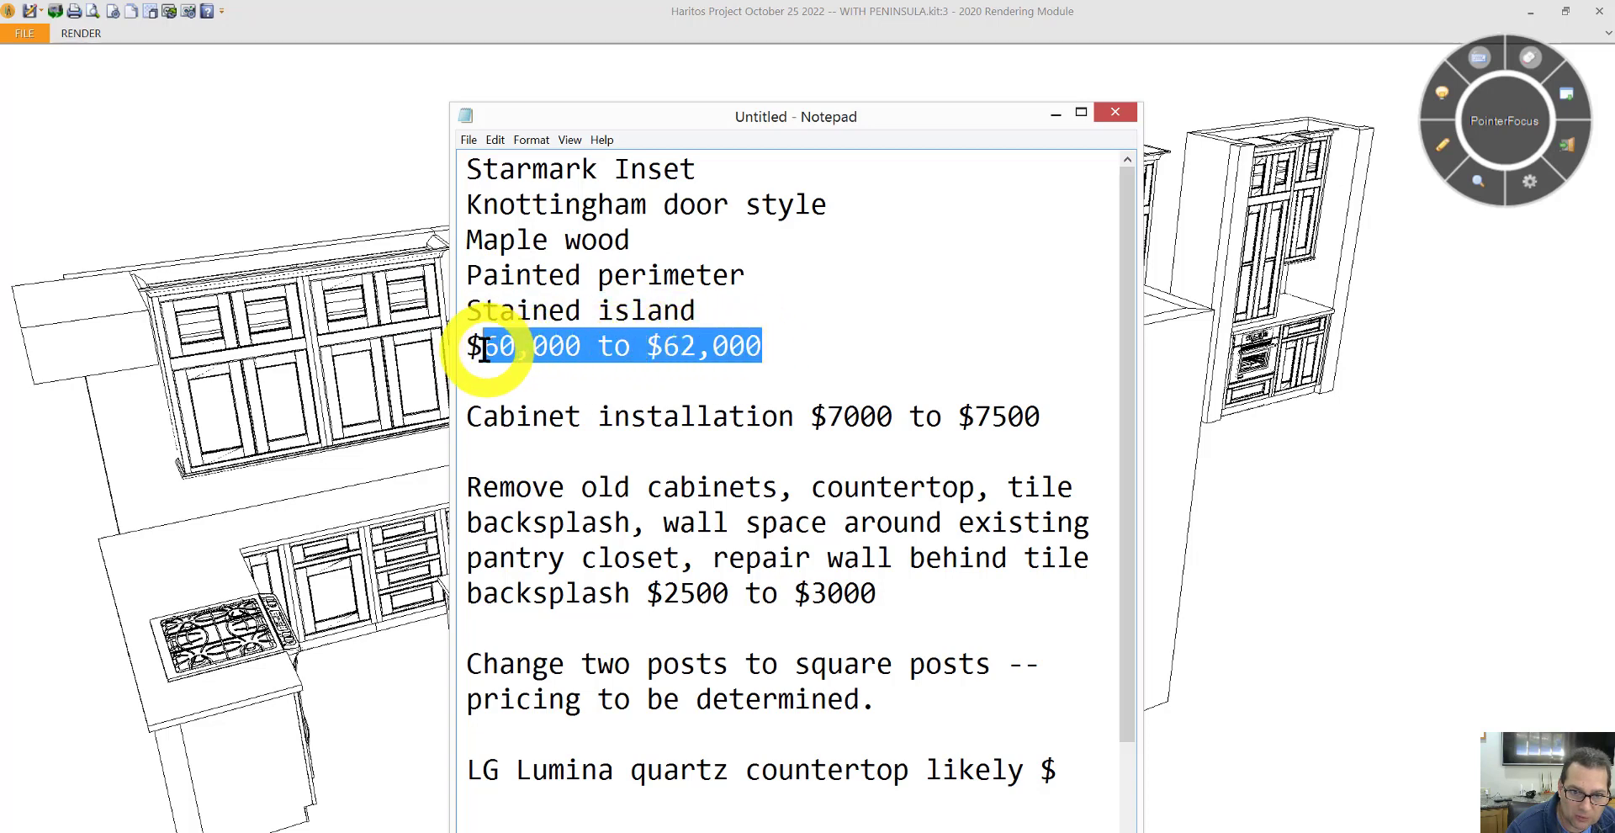
left_click(821, 353)
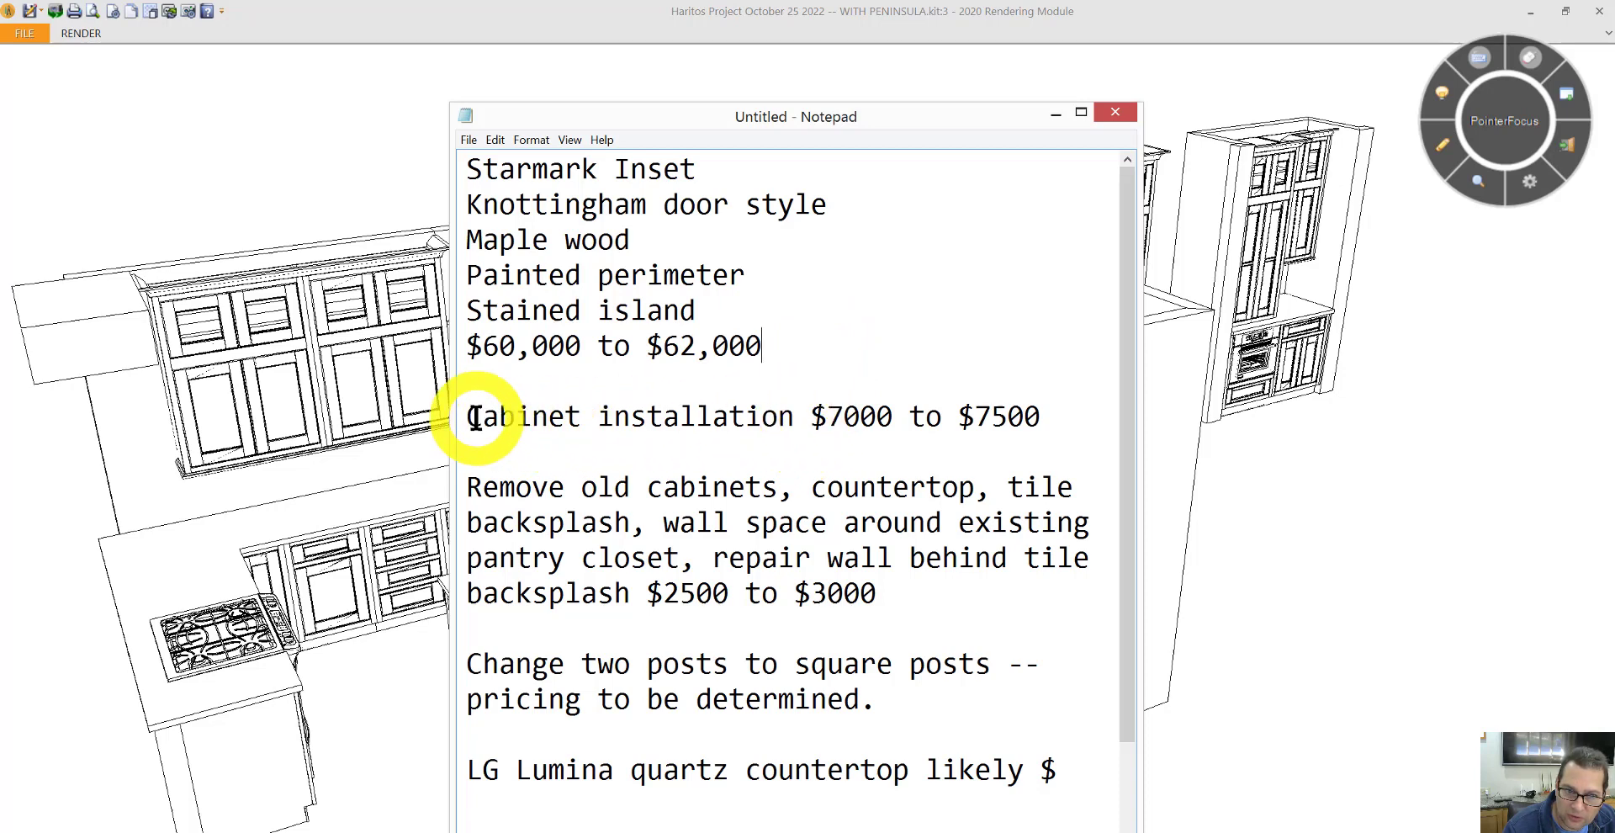
left_click_drag(482, 416, 996, 438)
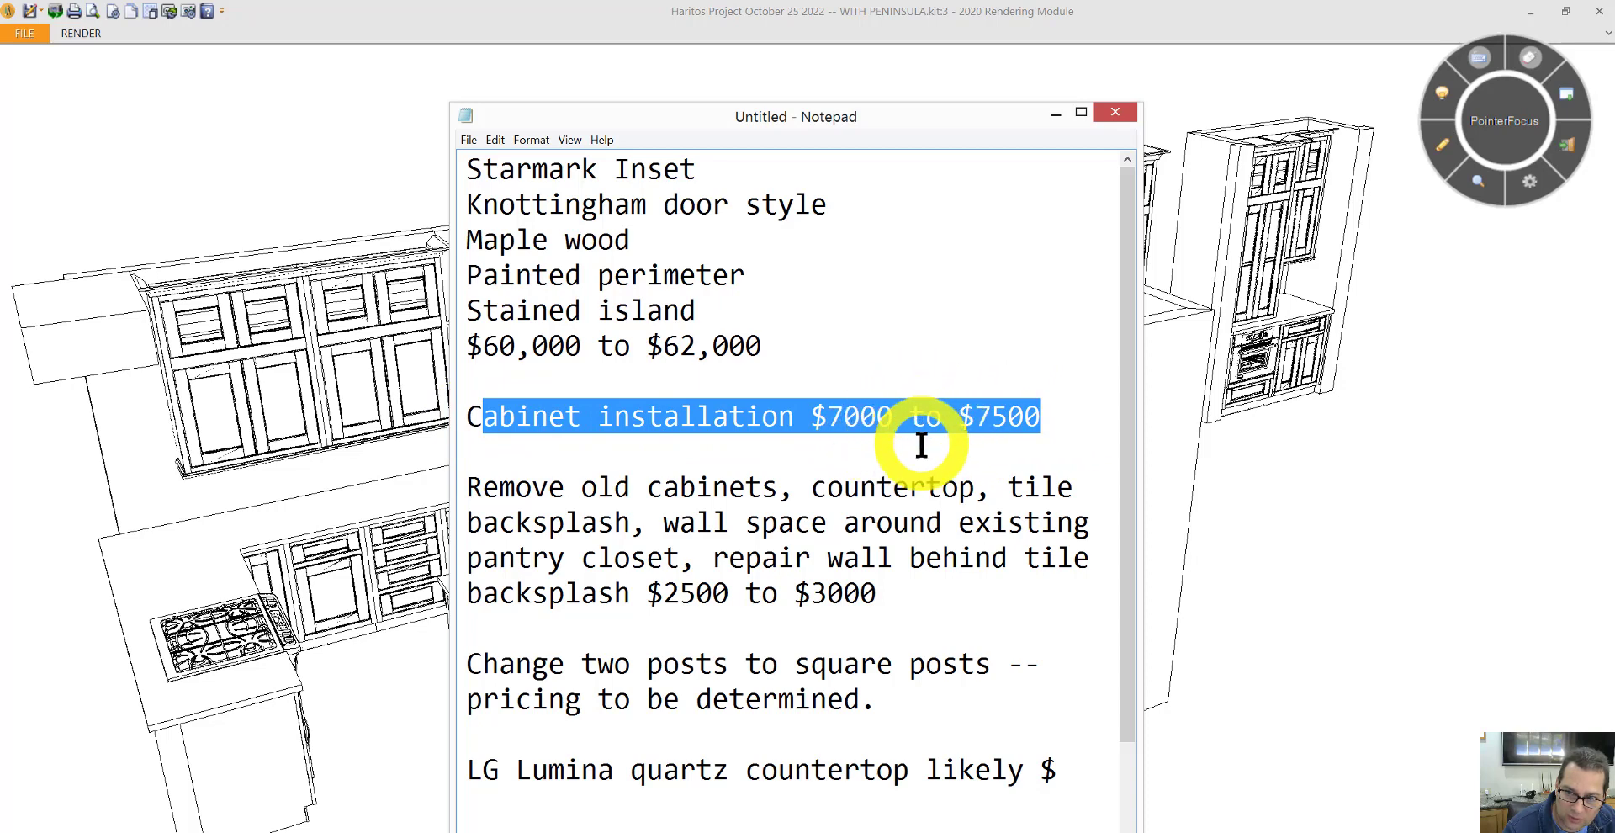
left_click(940, 523)
scroll(934, 495, "down", 1)
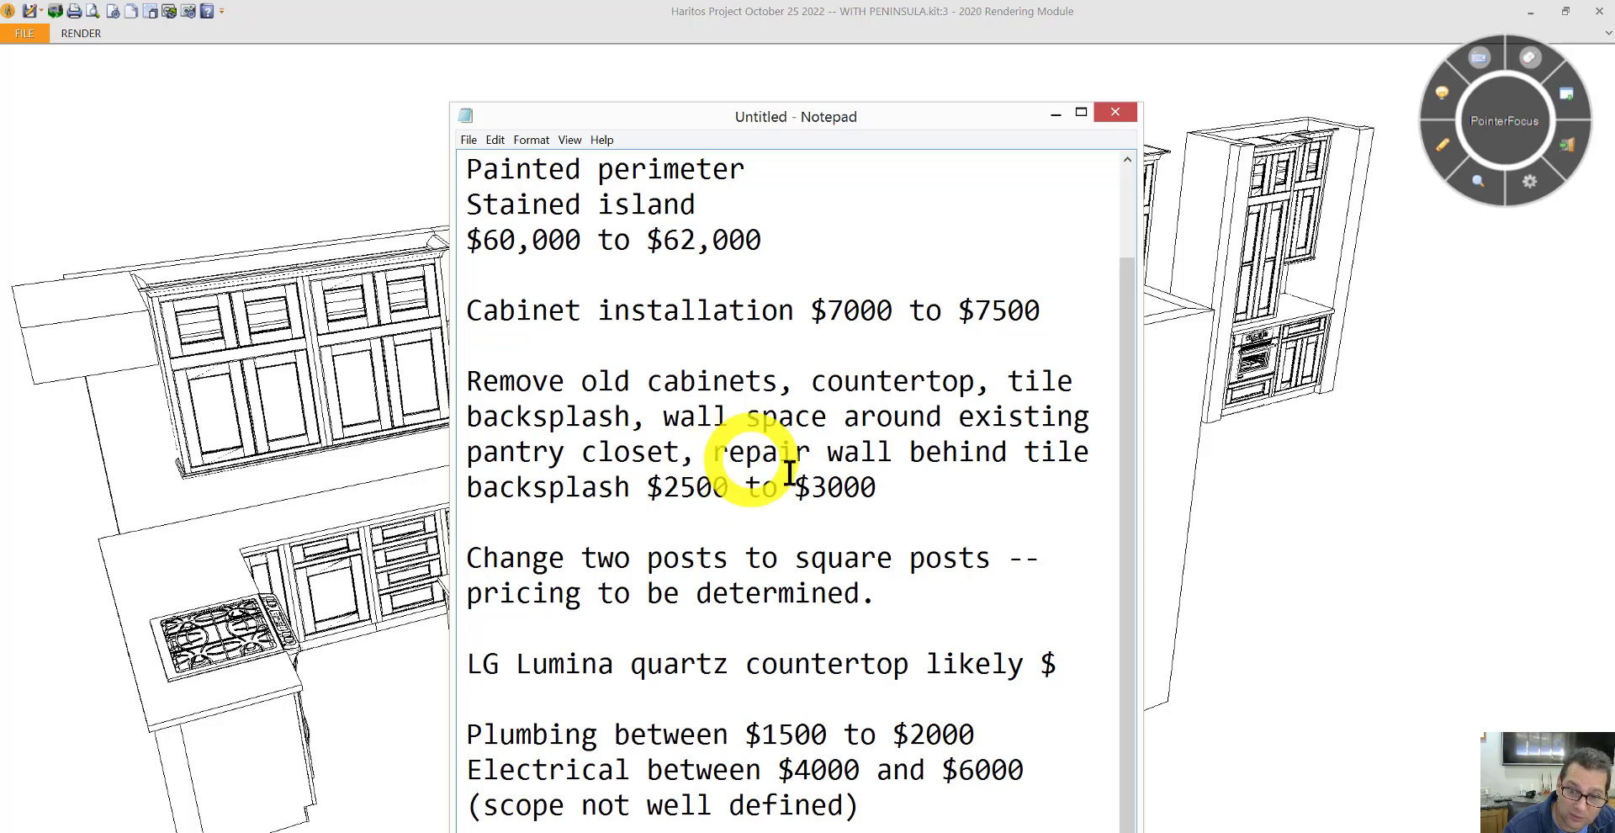
left_click_drag(892, 491, 642, 497)
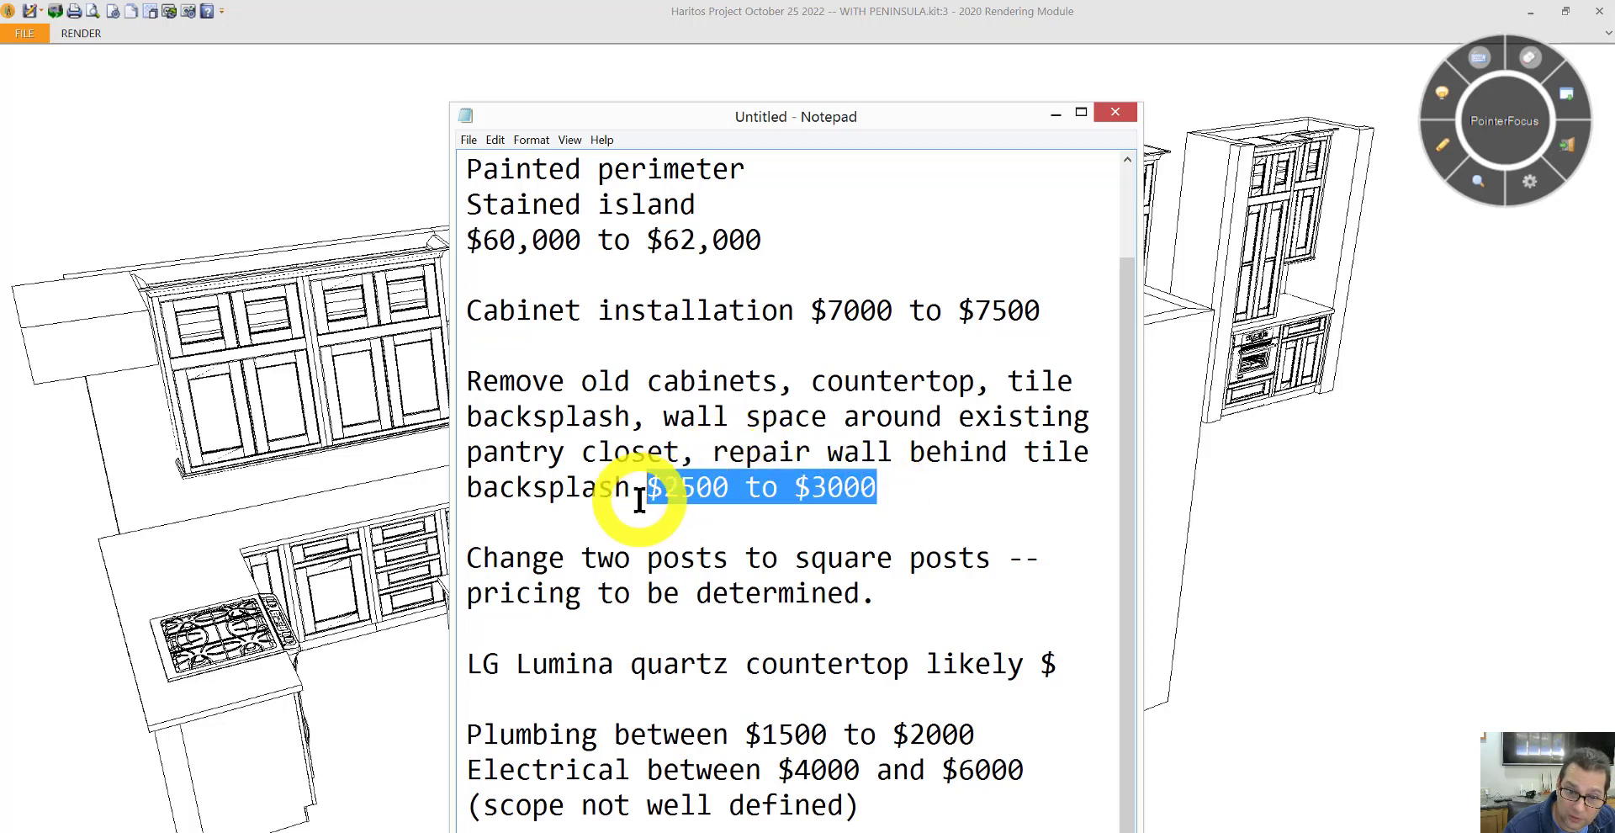
left_click(814, 556)
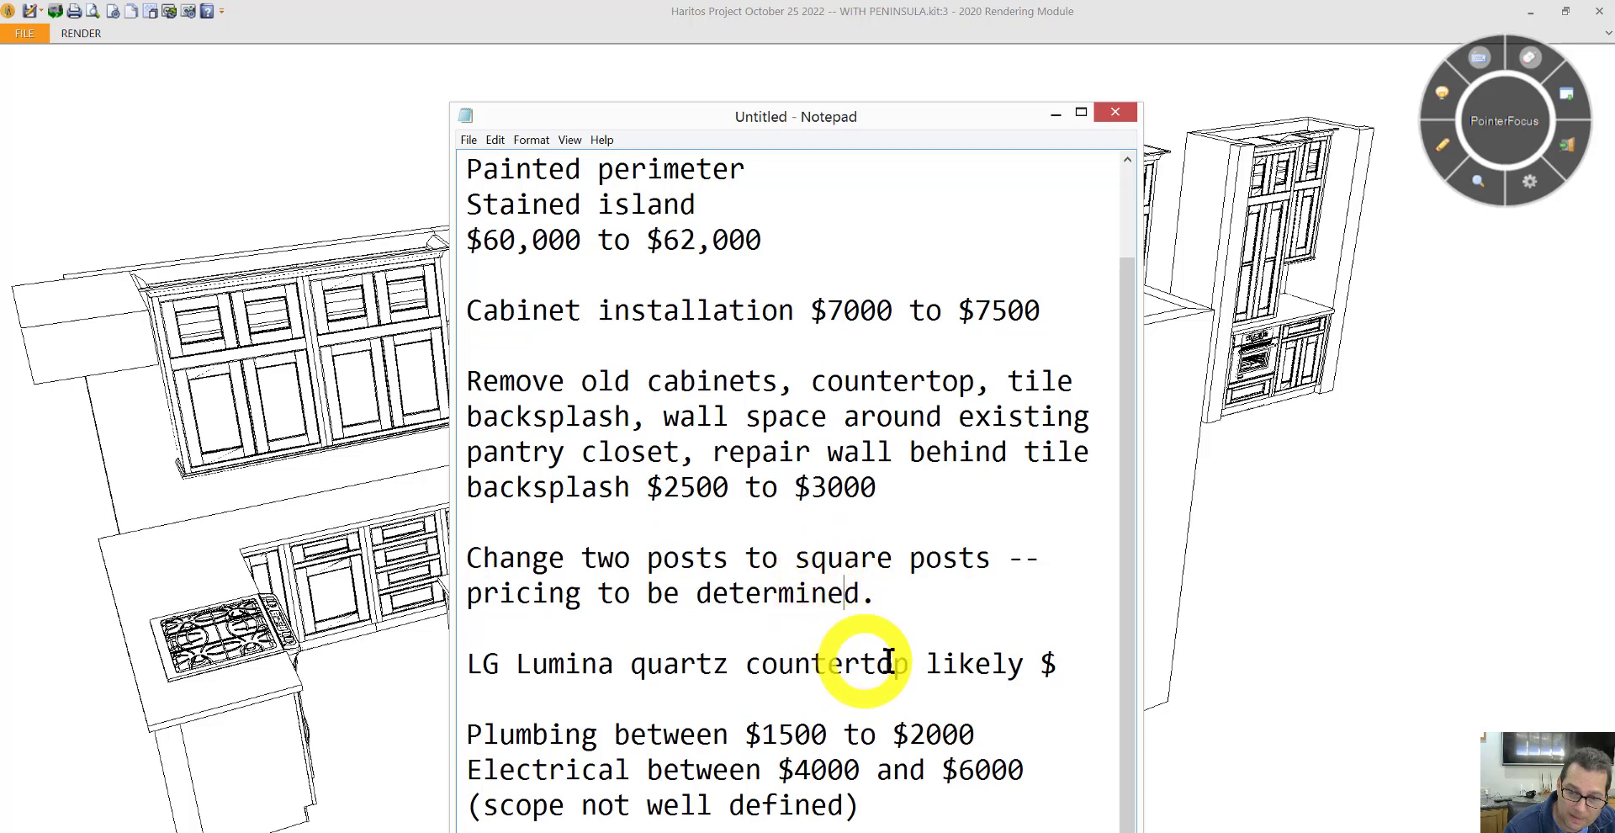
- Change the Plumbing line from $1500 to $2000 into $1000 to $1500, then review the electrical range
left_click_drag(484, 666, 1045, 664)
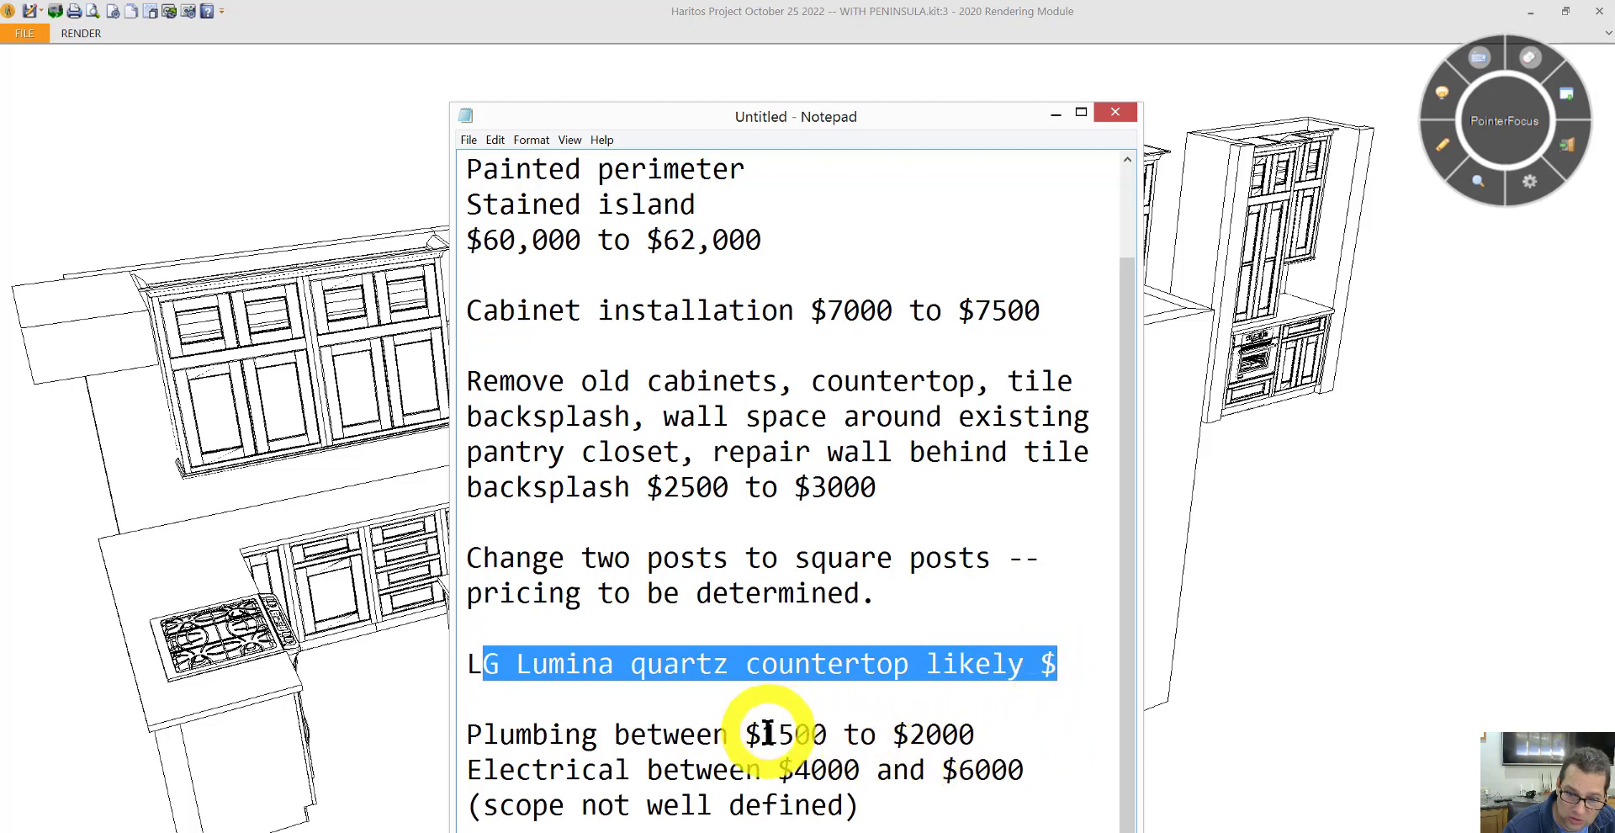
left_click_drag(761, 734, 913, 730)
left_click_drag(778, 733, 789, 734)
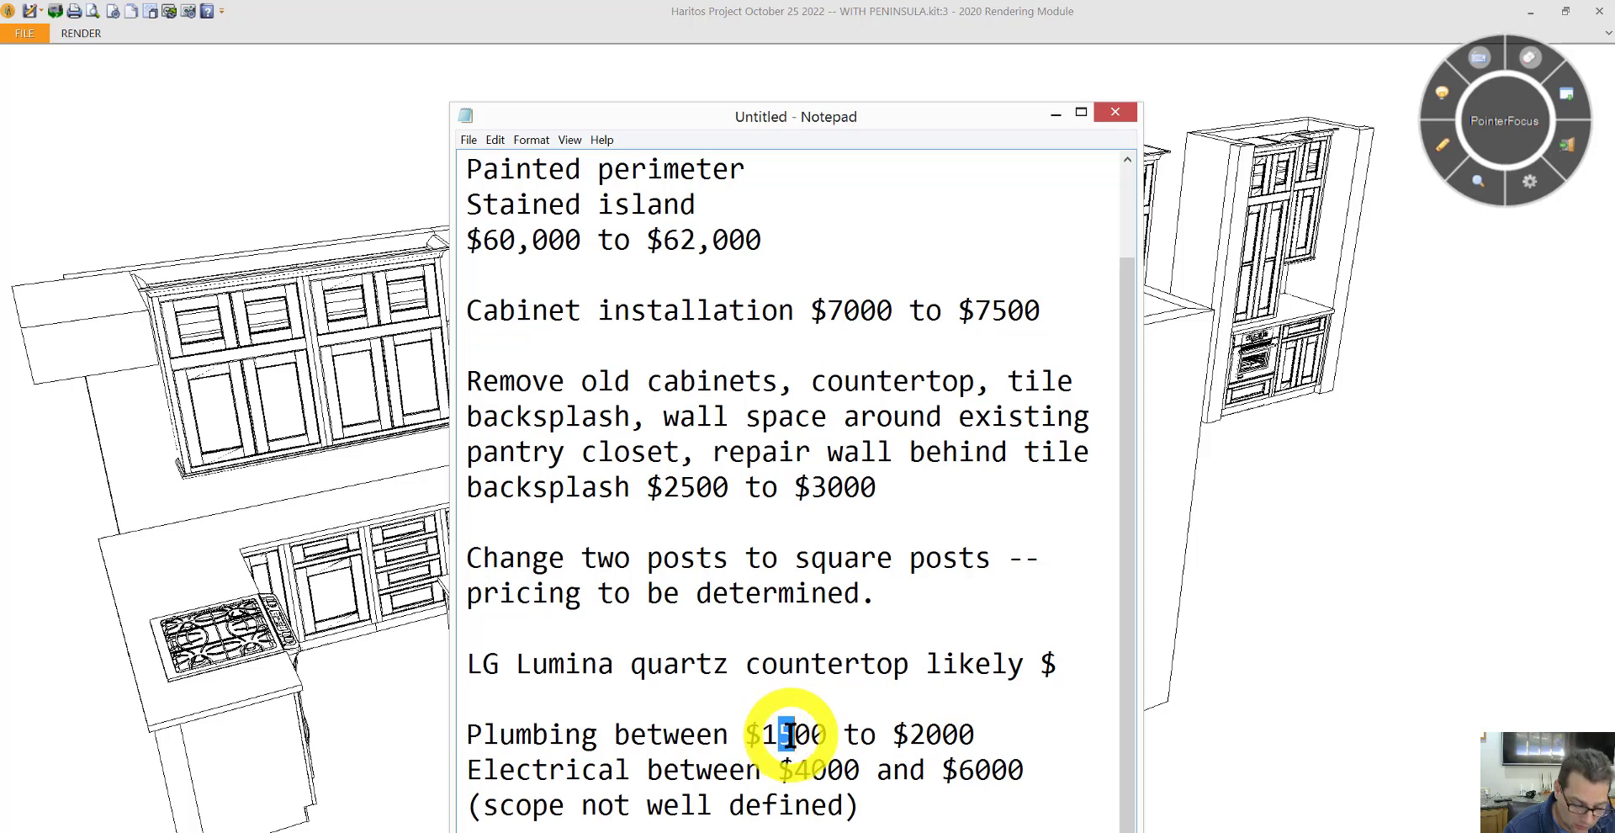
type("0")
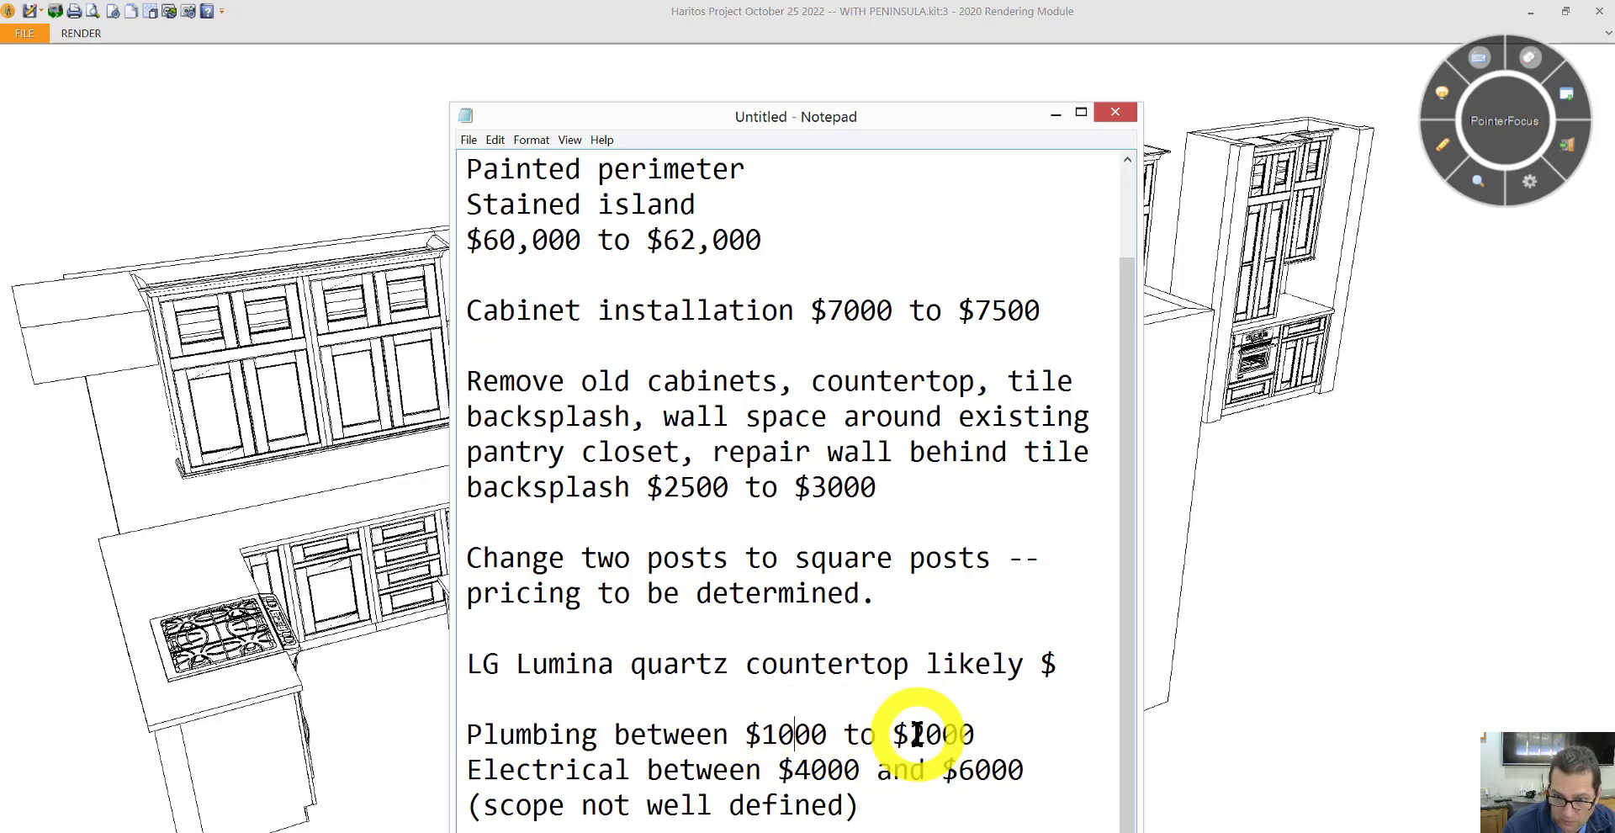
left_click_drag(908, 734, 935, 733)
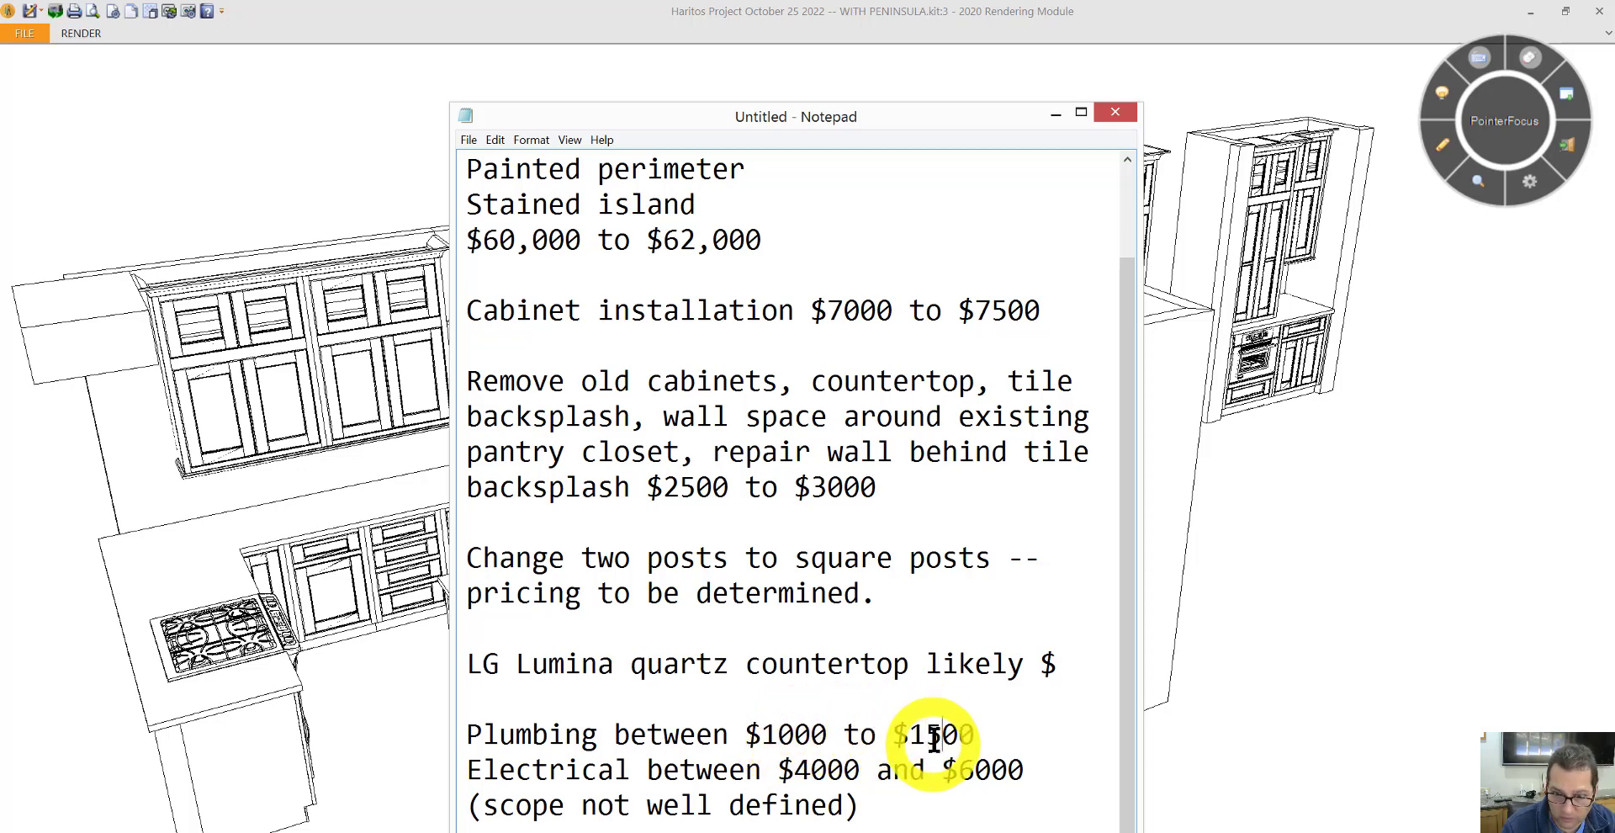
left_click(975, 732)
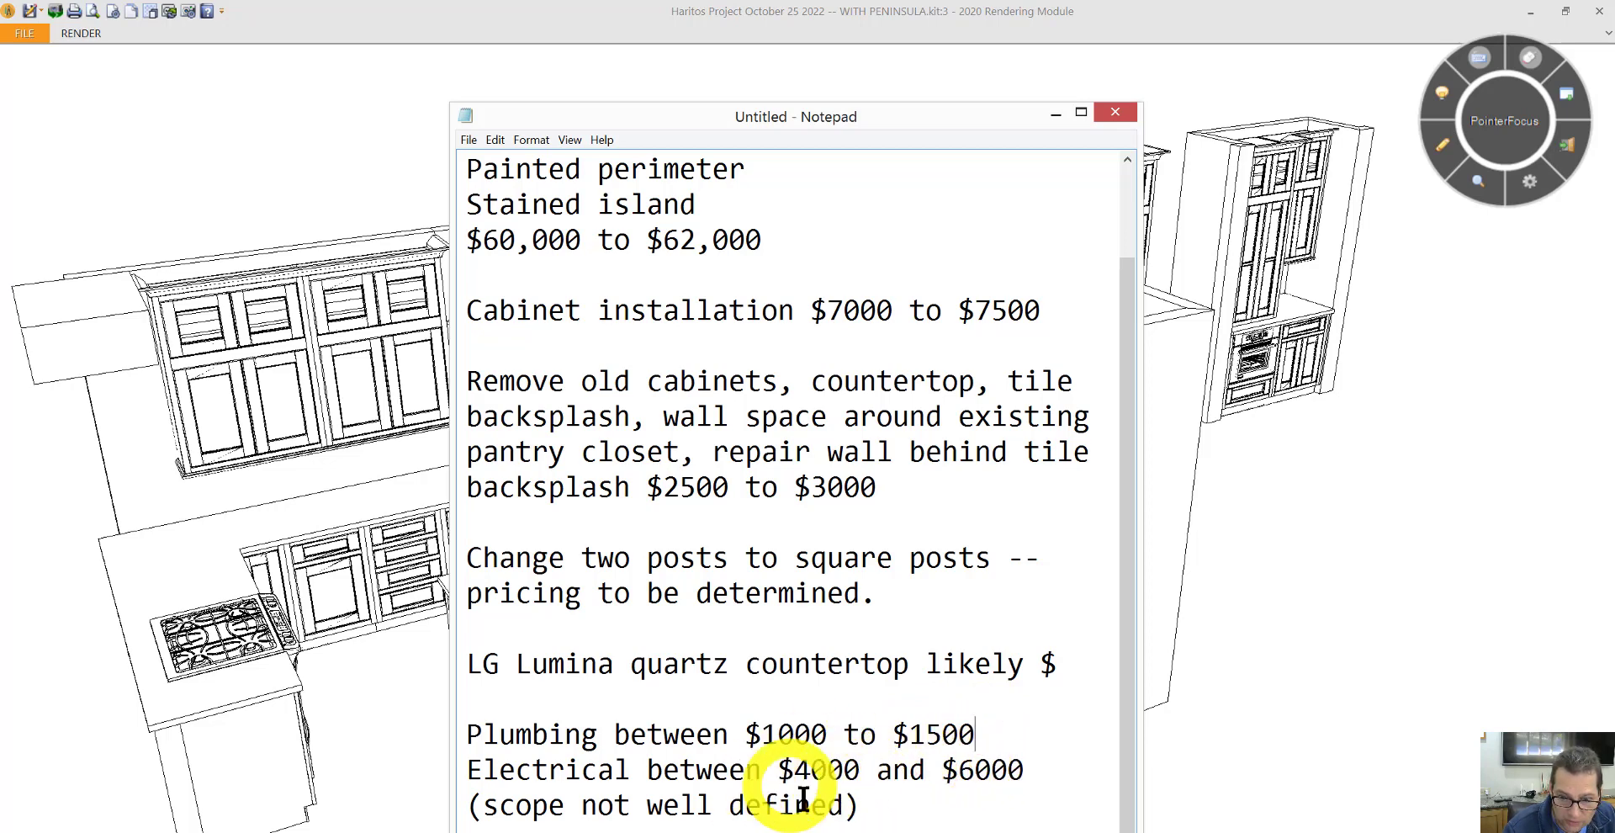
left_click_drag(781, 769, 1016, 769)
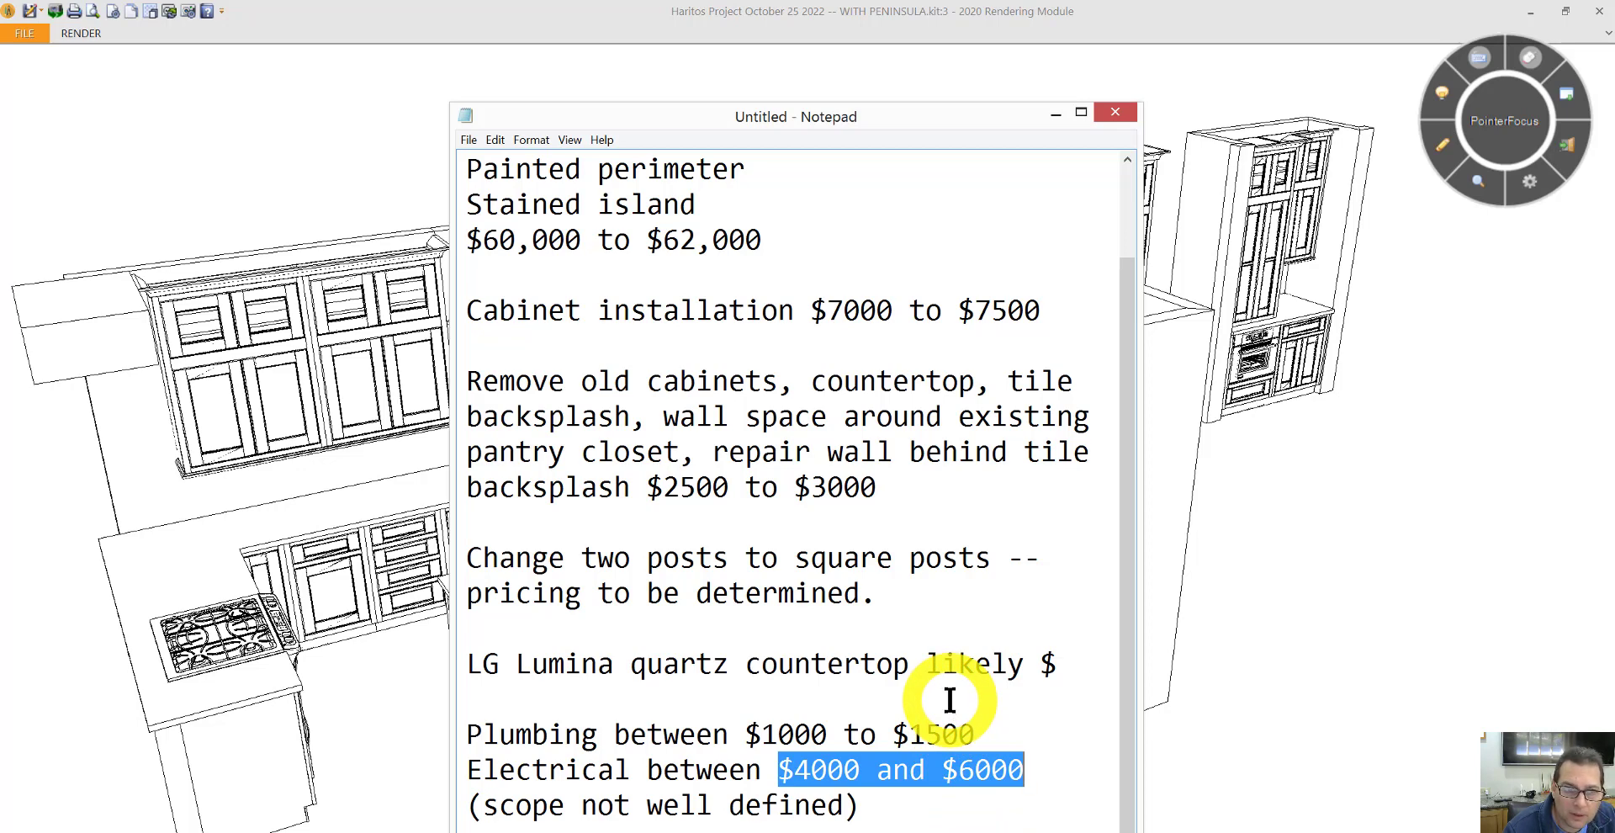
left_click(778, 351)
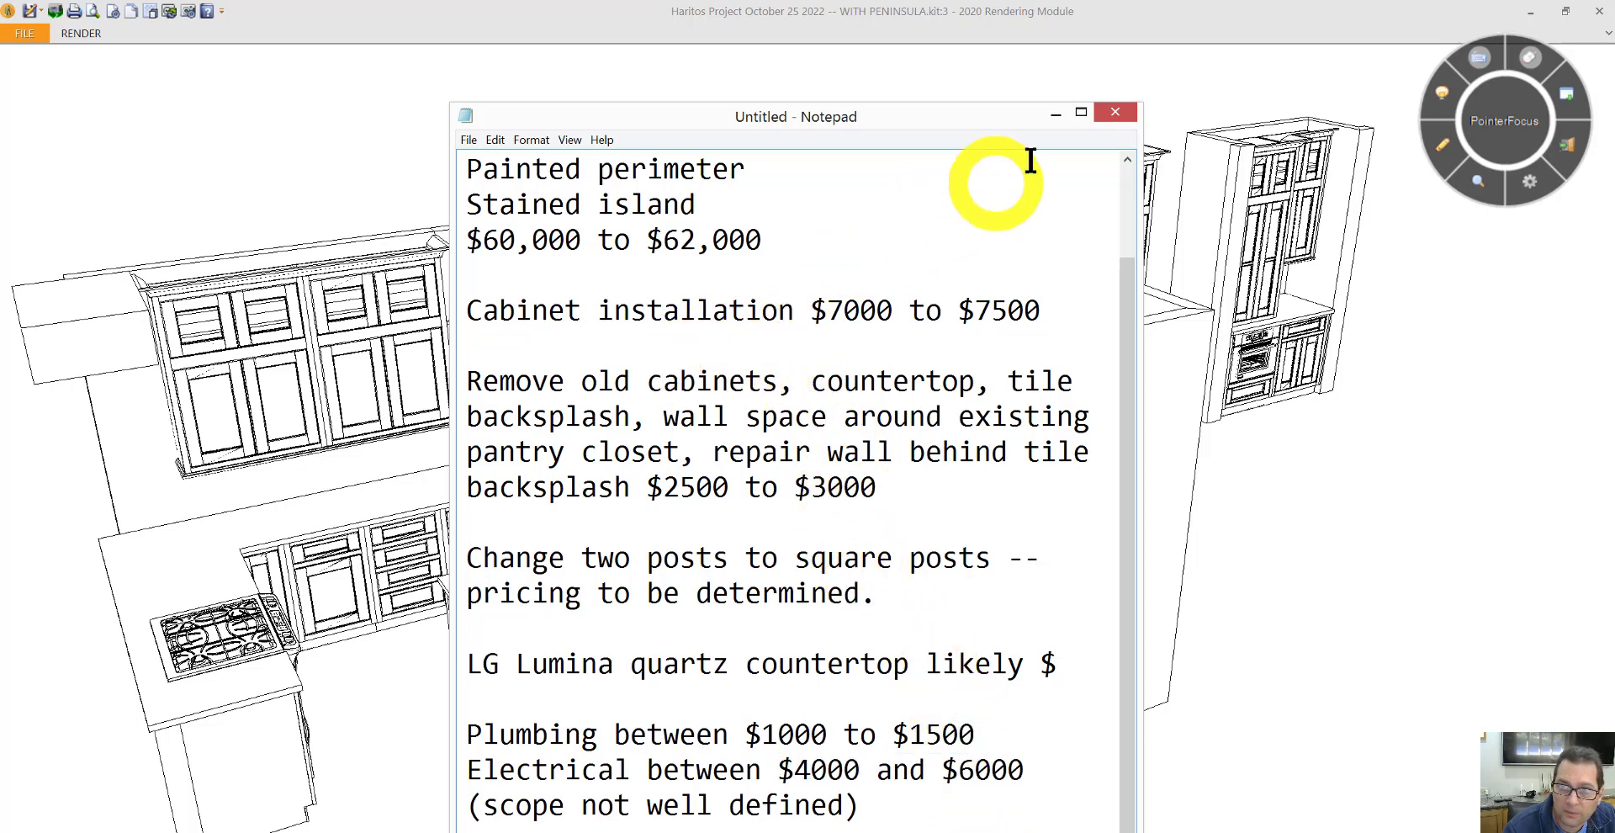
- Minimize the estimate, orbit the model toward the island, and switch to the Coffee Bar Idea photo
left_click(1056, 113)
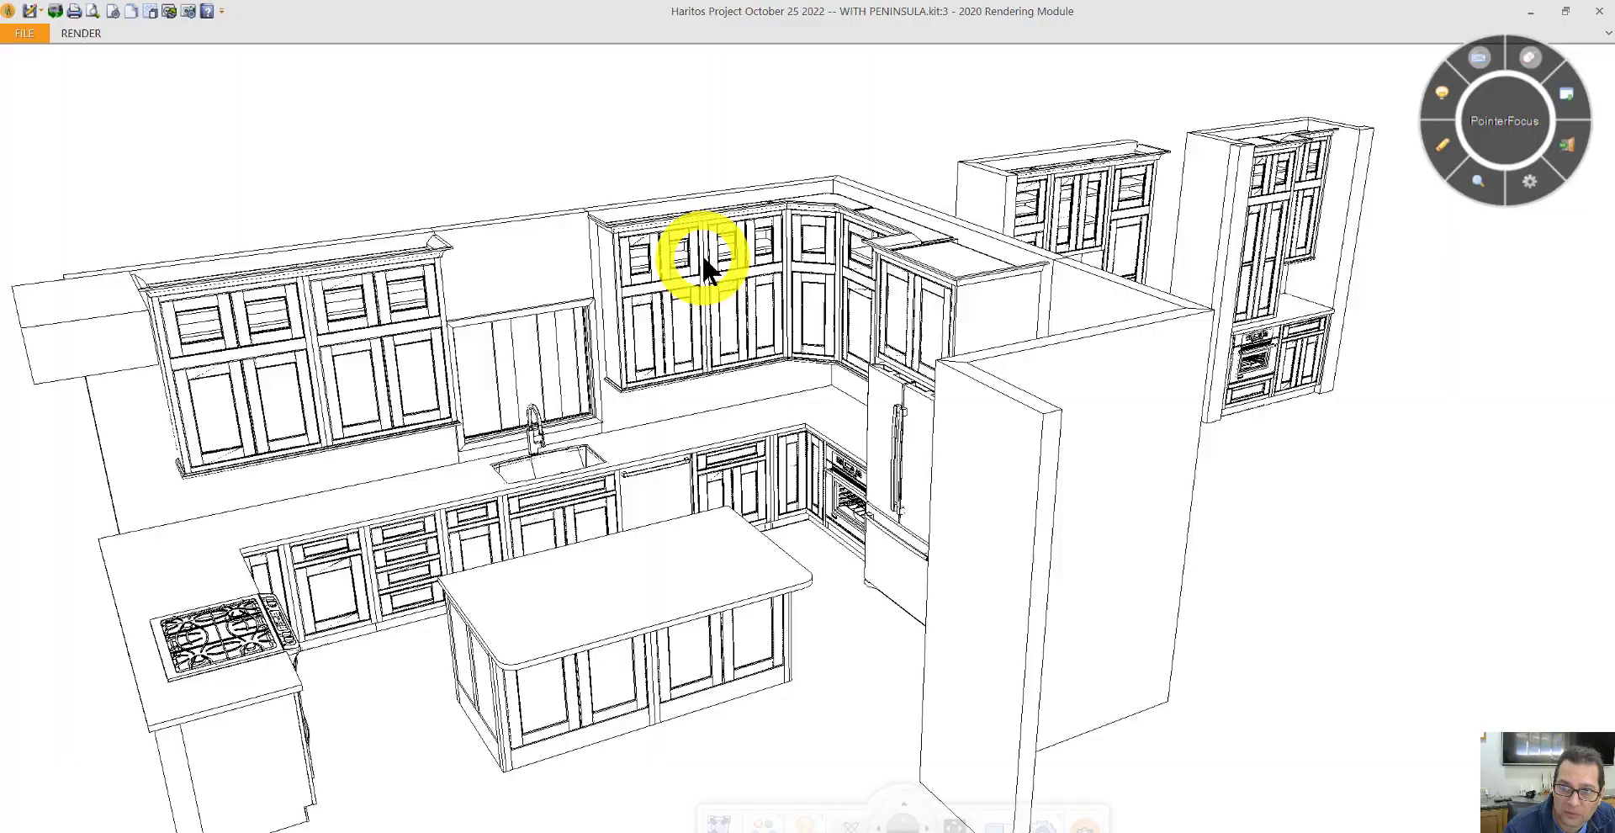
left_click_drag(883, 379, 685, 552)
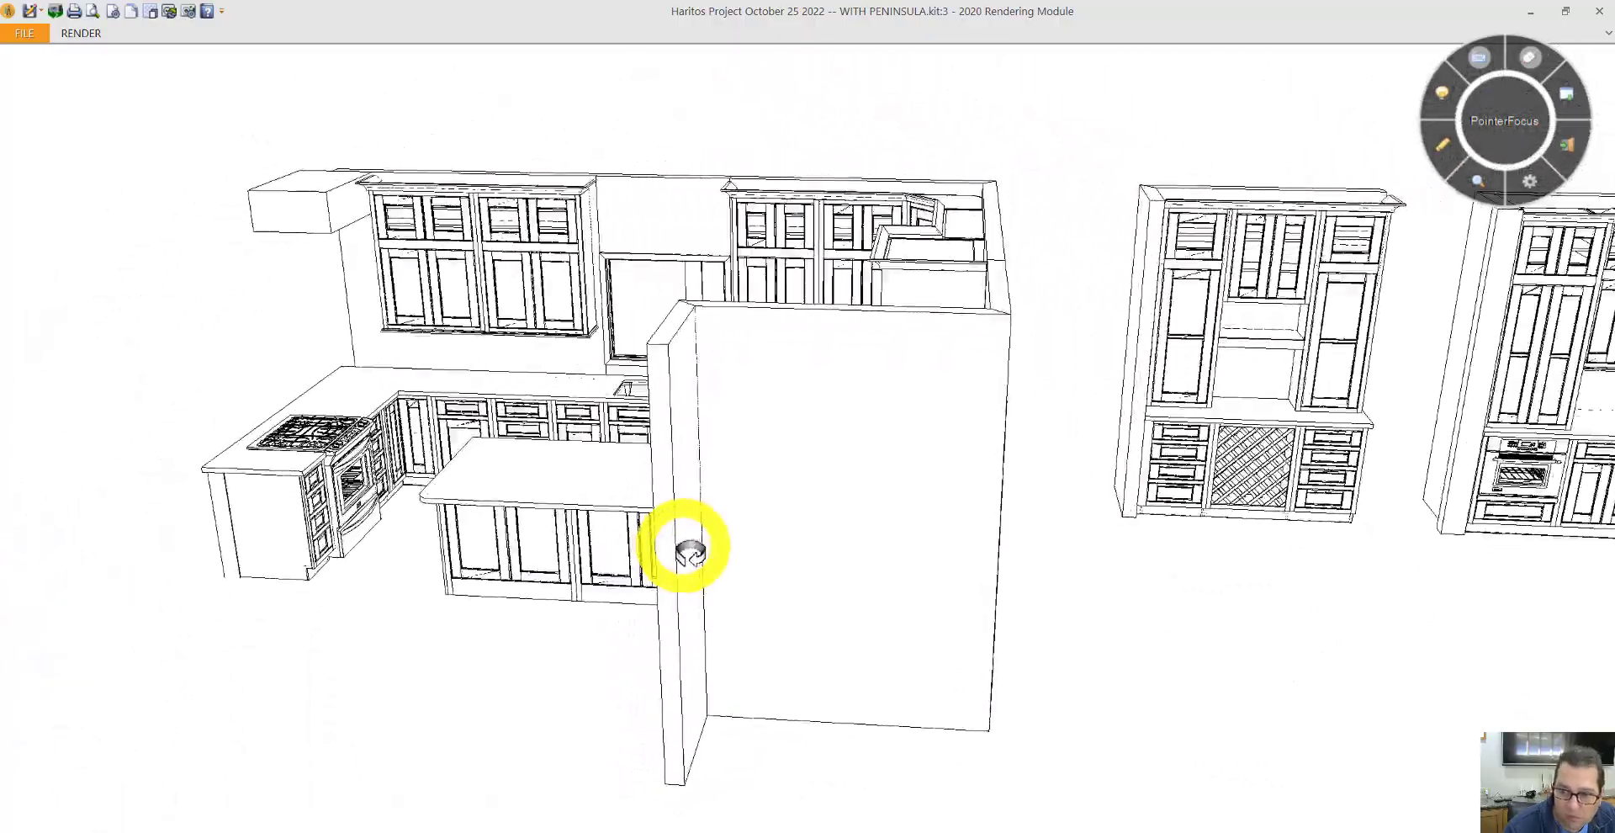
key("alt+Tab")
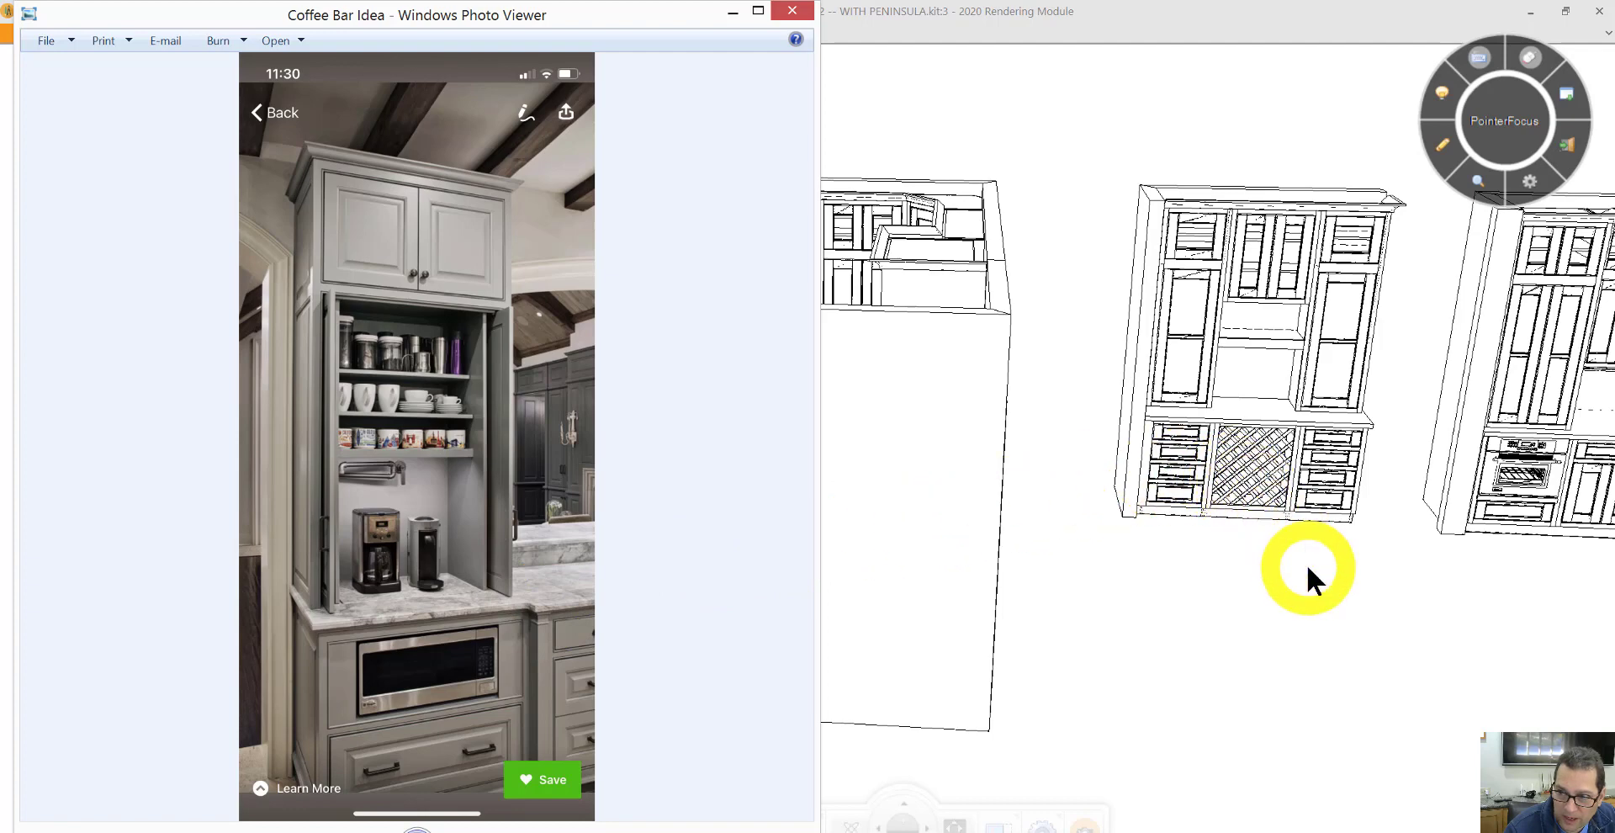
- Return to the kitchen model and rotate it to face the two standalone cabinet walls
left_click(1346, 600)
left_click_drag(928, 823, 922, 820)
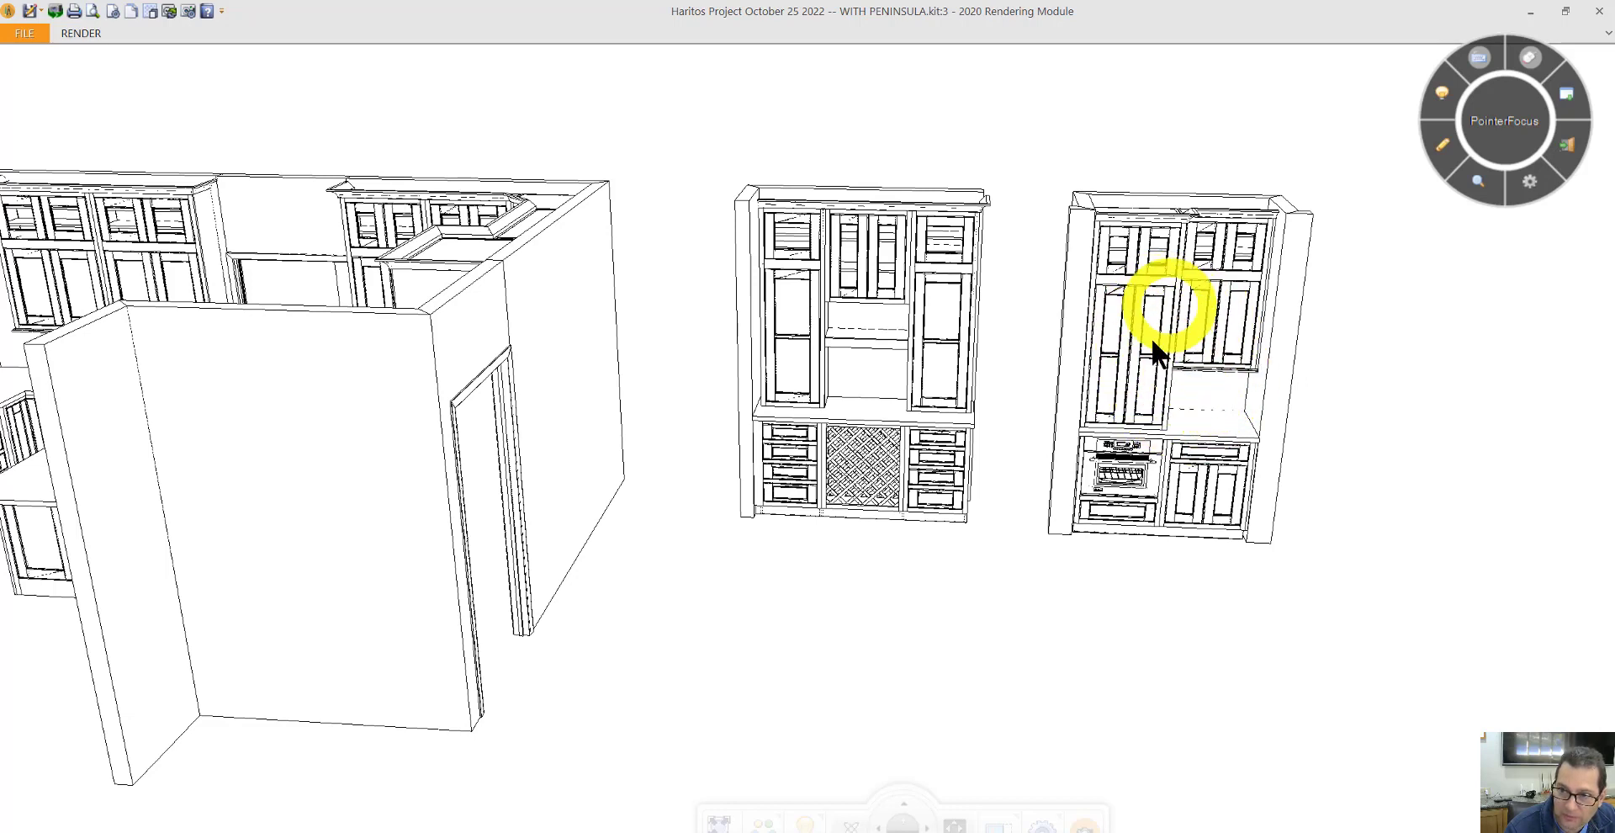
- Orbit and pan to a raised view framing the cabinet run, island, partition wall and tall storage units
middle_click_drag(1151, 337, 1009, 667)
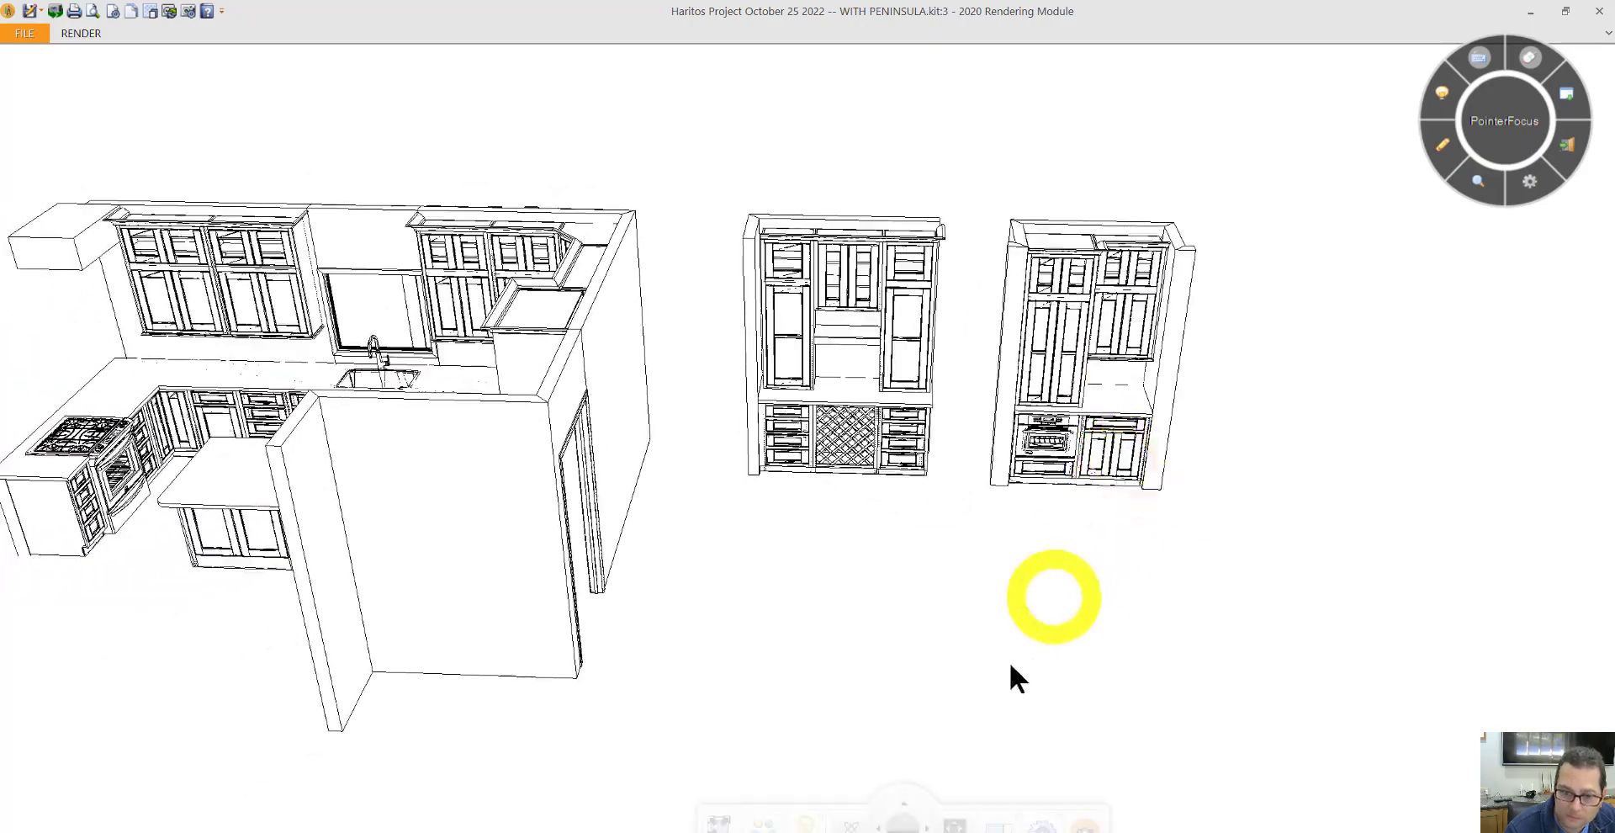
left_click_drag(883, 807, 883, 800)
middle_click_drag(678, 648, 714, 660)
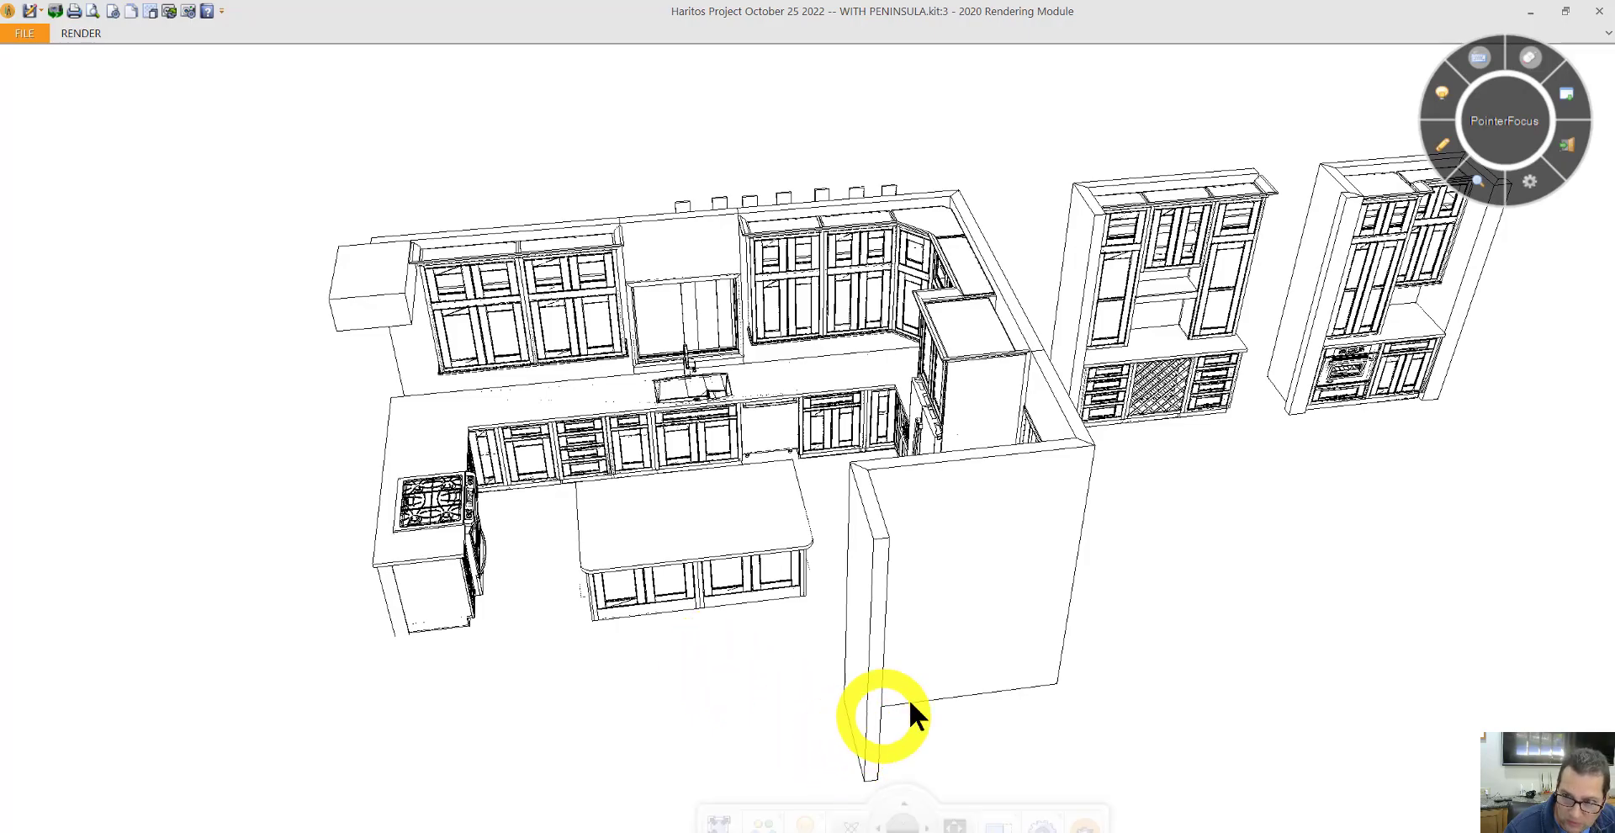
middle_click_drag(912, 710, 822, 678)
left_click(923, 824)
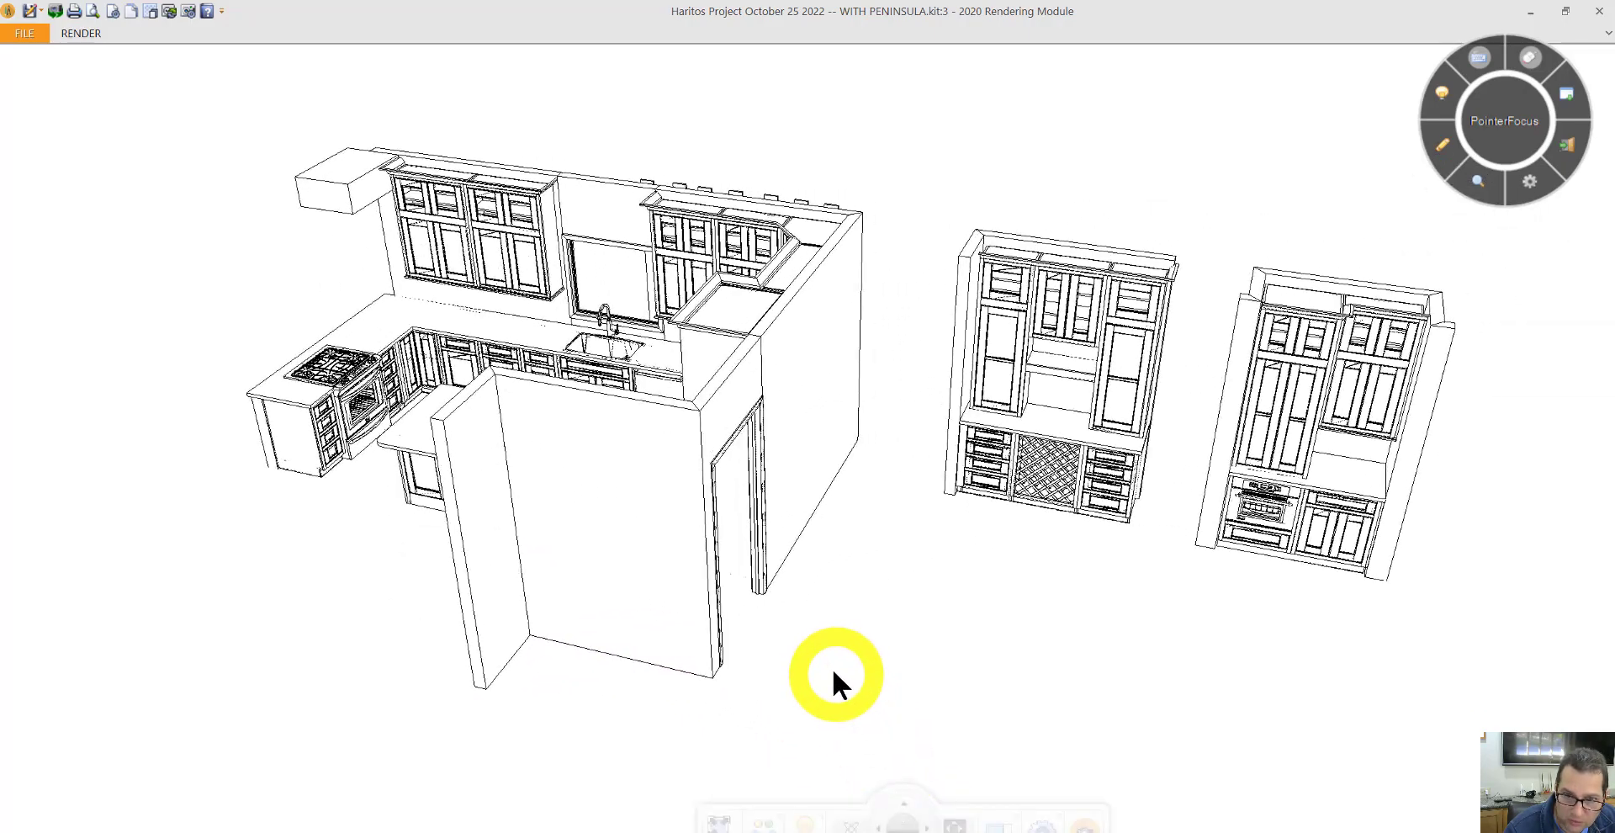
middle_click_drag(678, 635, 786, 666)
mouse_move(786, 757)
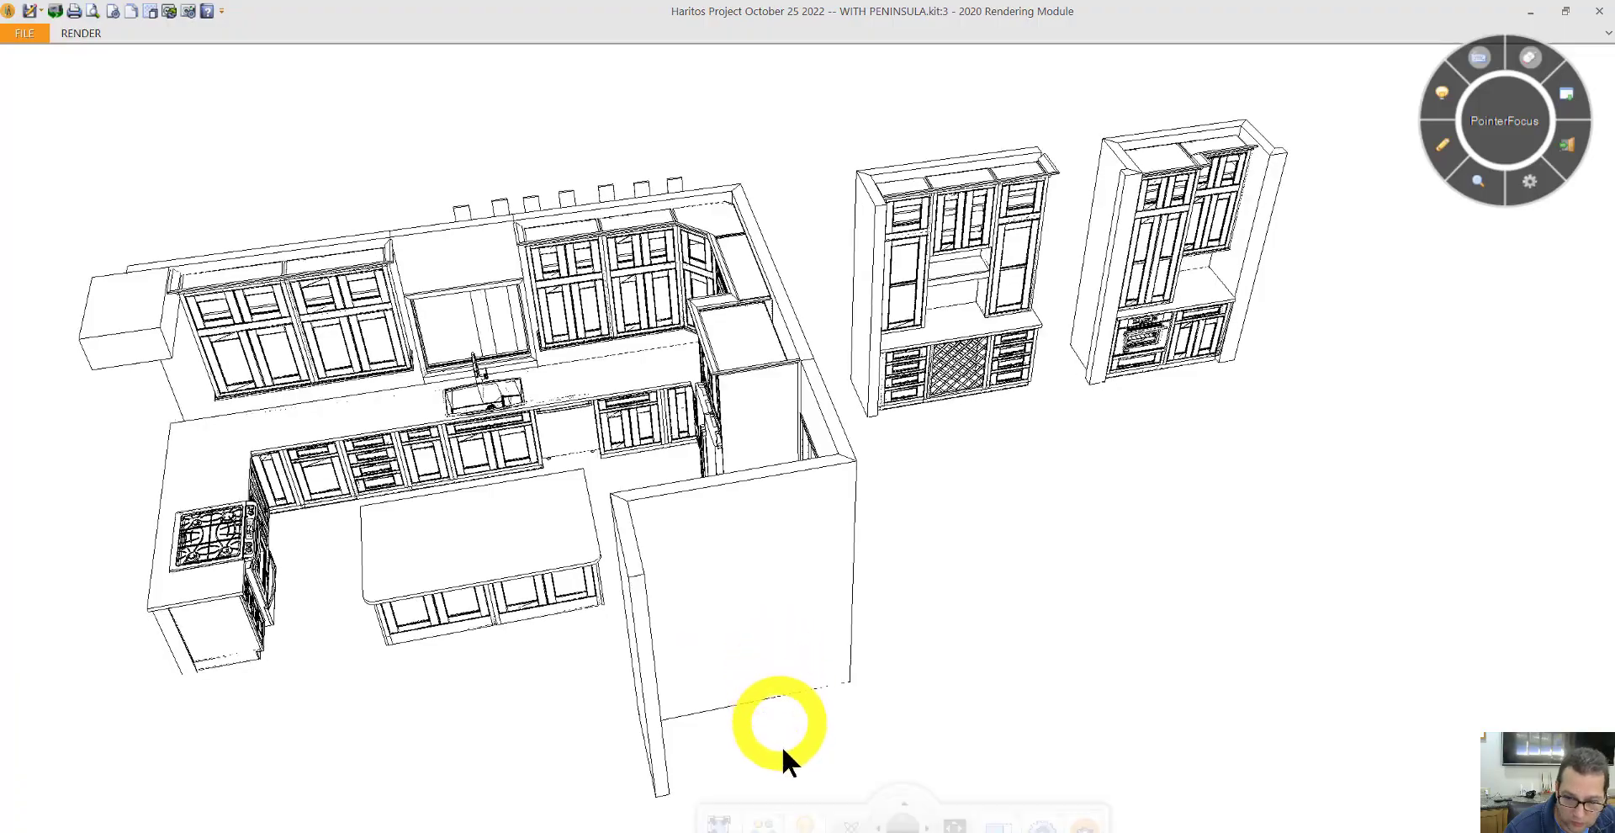
left_click(877, 821)
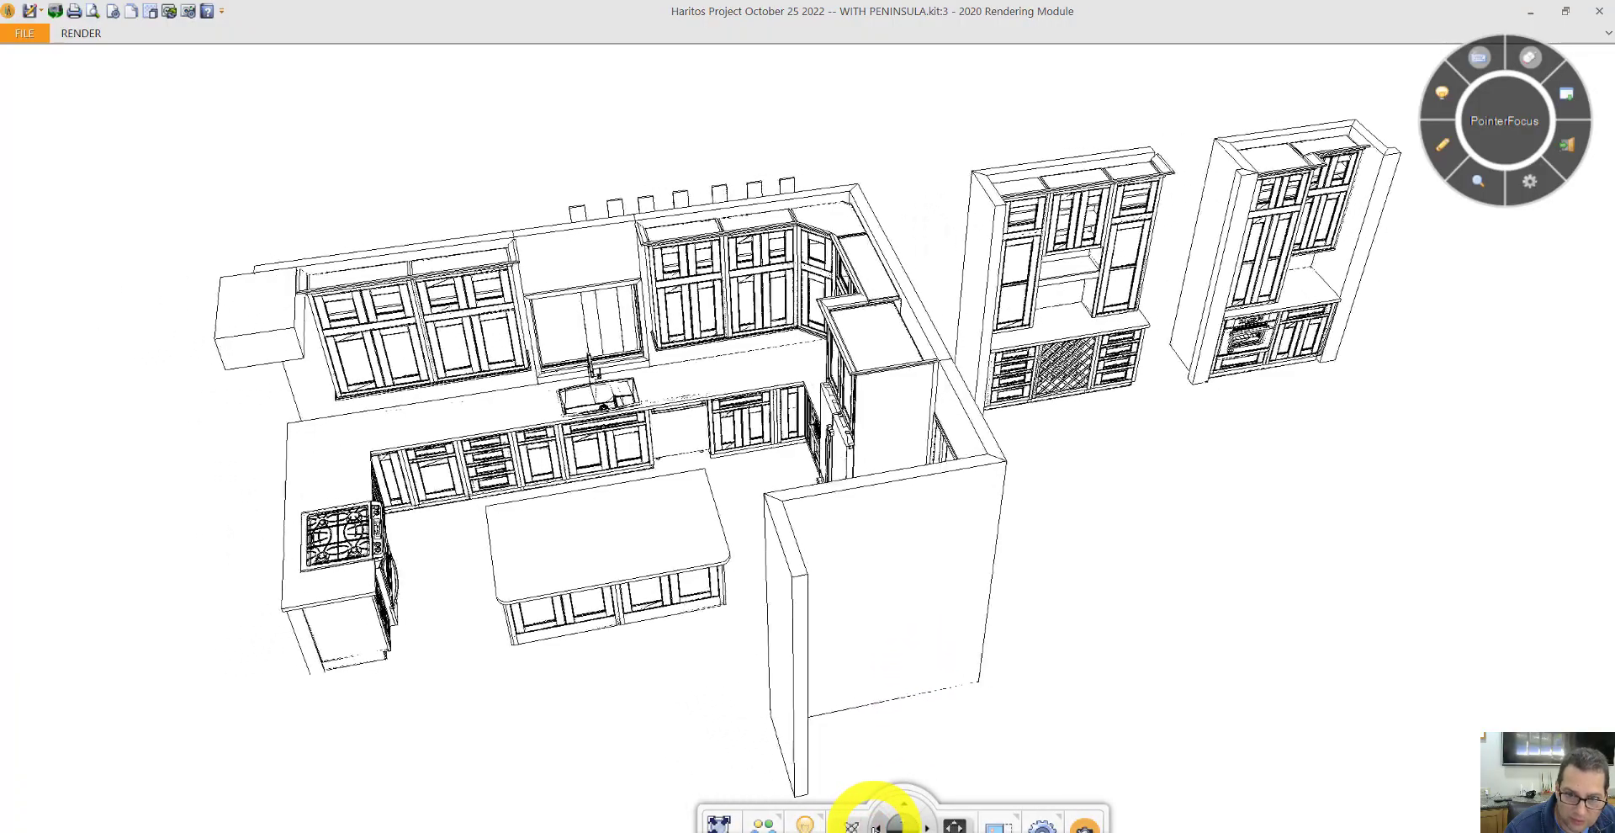